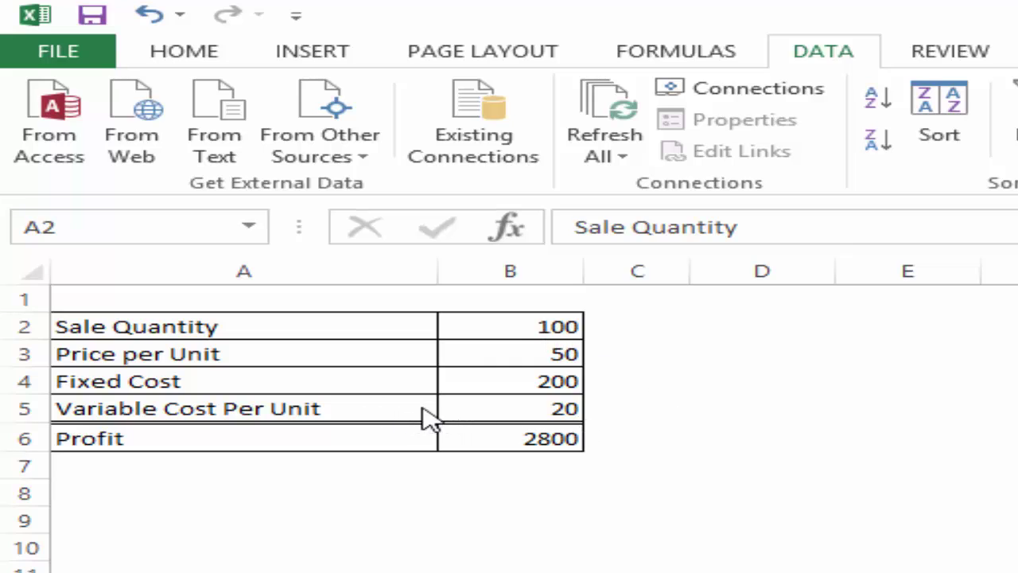
- Inspect the Profit formula in cell B6 without changing it
left_click(537, 434)
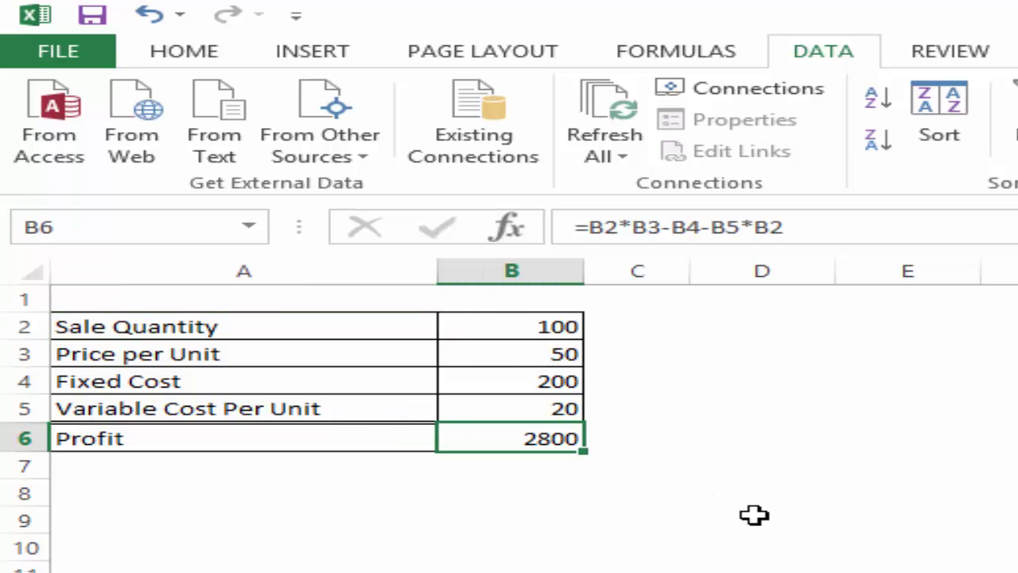
key("F2")
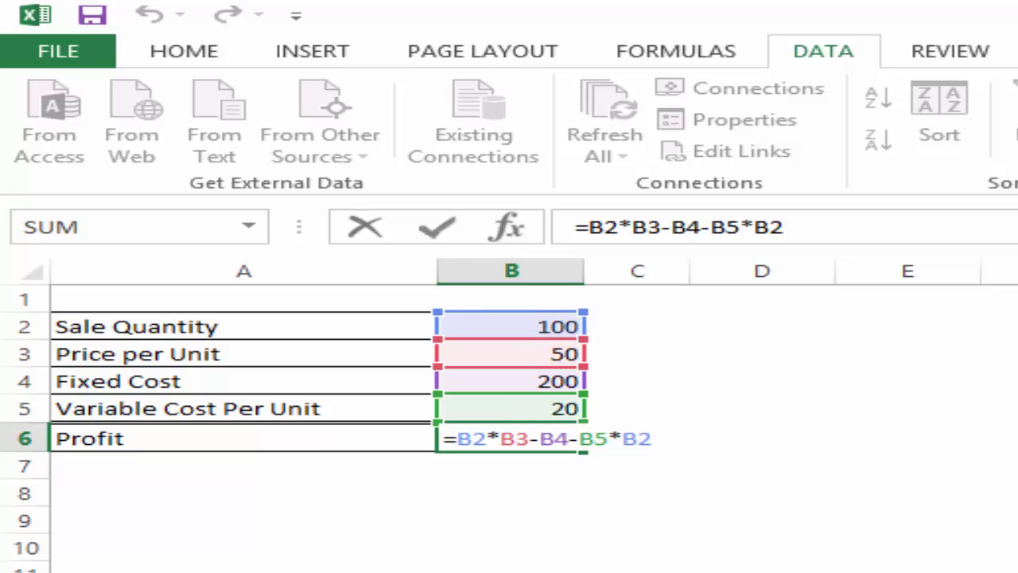
key("Return")
left_click(511, 438)
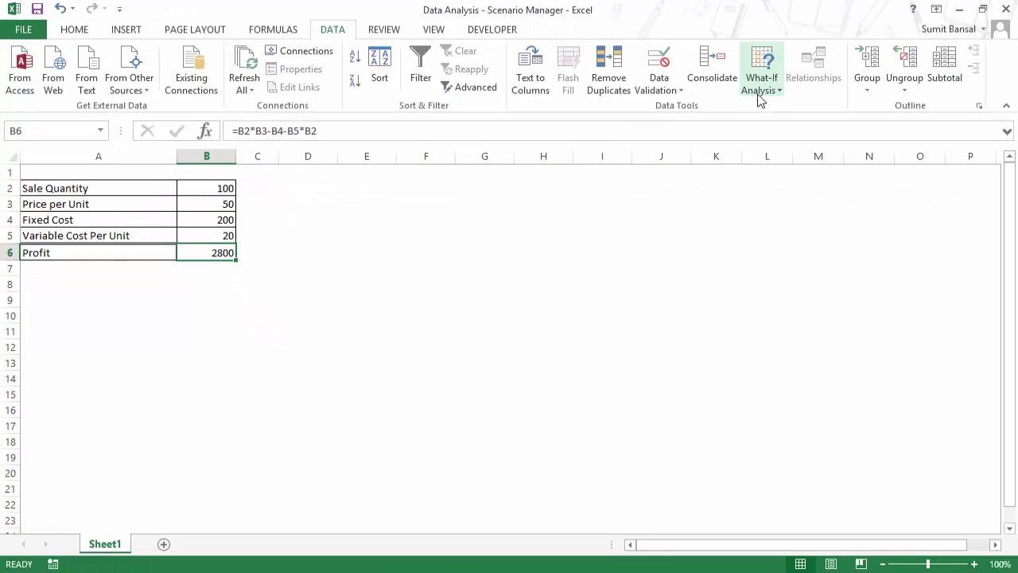
- Bring up Scenario Manager from What-If Analysis and move the dialog aside
left_click(770, 96)
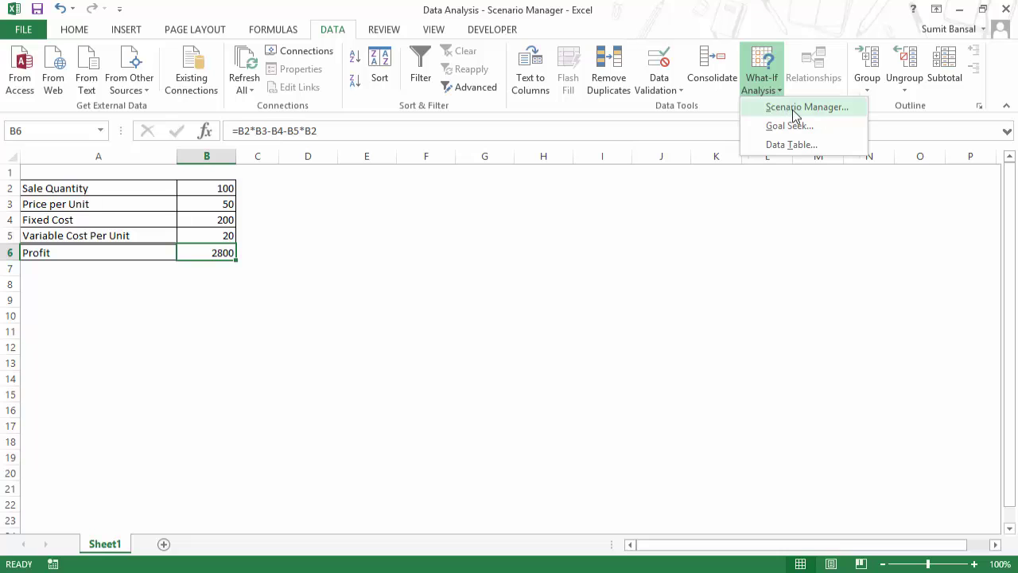
left_click(794, 111)
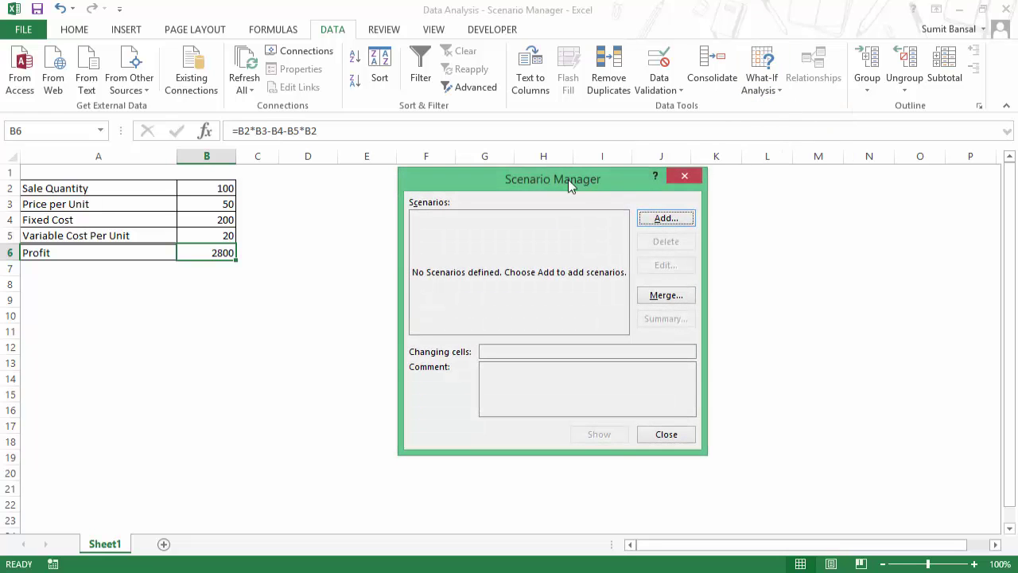
left_click_drag(568, 182, 539, 187)
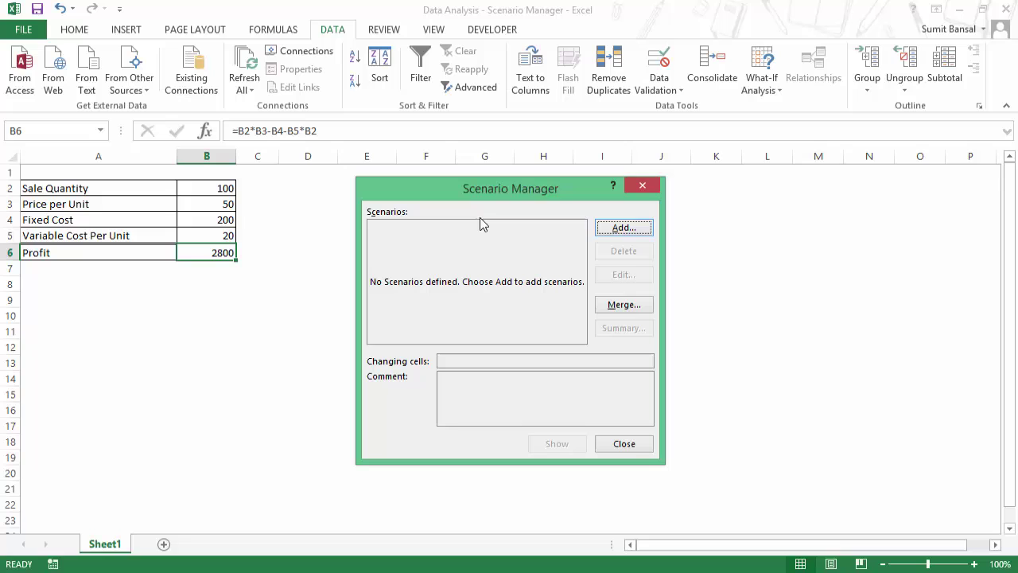
left_click_drag(517, 188, 492, 187)
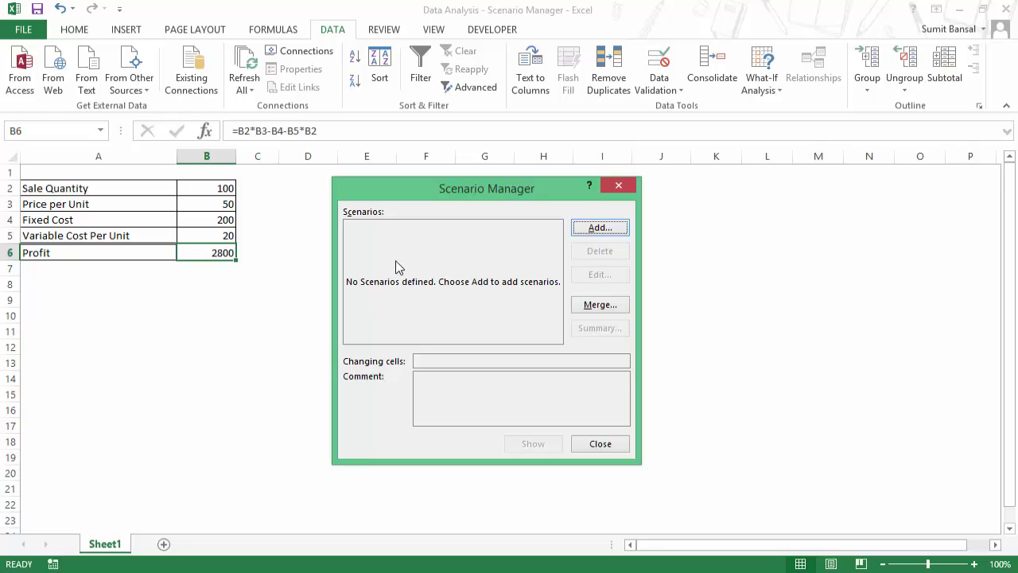
- Add a scenario named Worst Case, replacing changing cell B6 with B2, B3 and B5
left_click(602, 231)
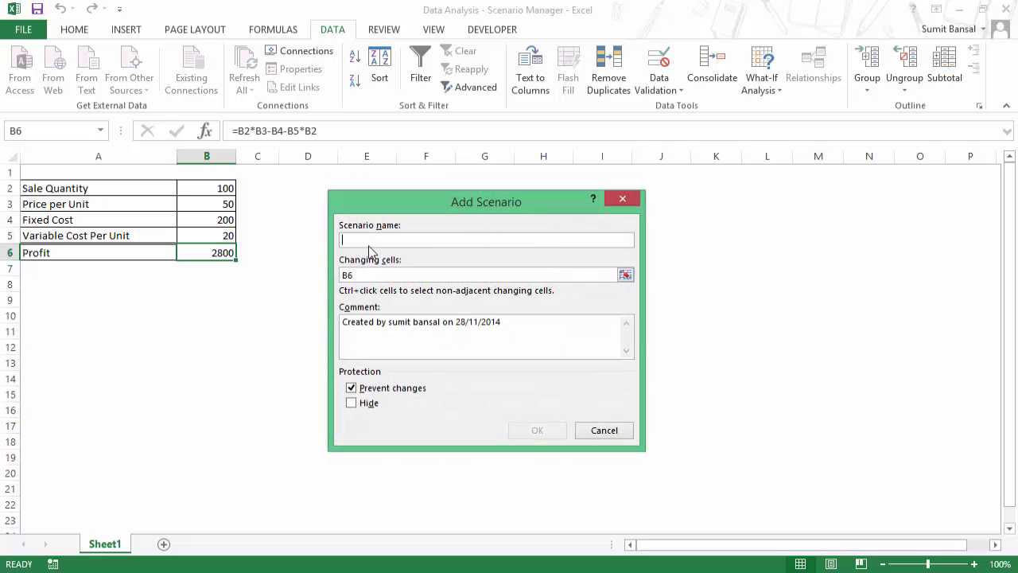
type("Worst Case")
left_click(584, 274)
key("BackSpace")
key("BackSpace")
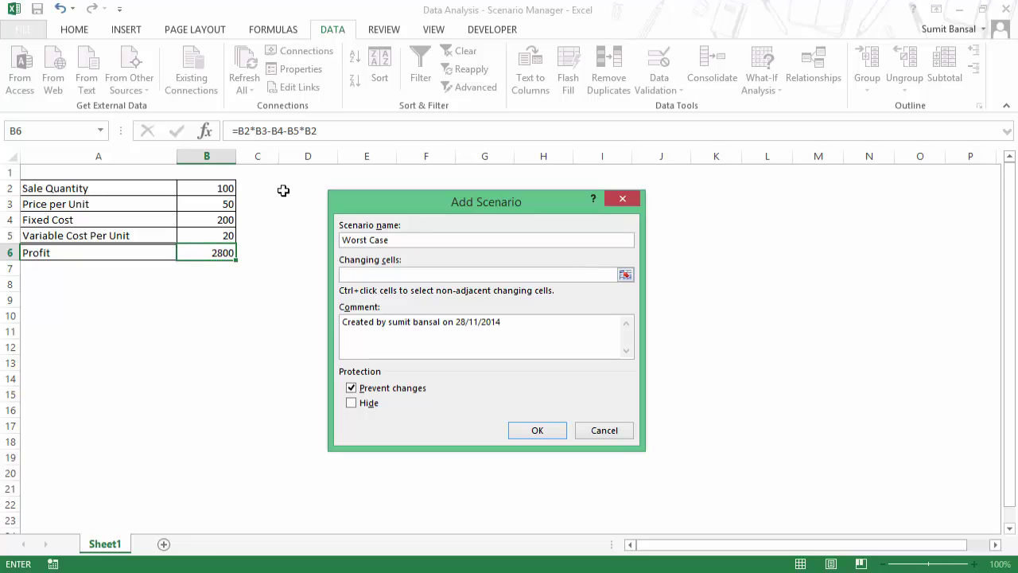
left_click(205, 188)
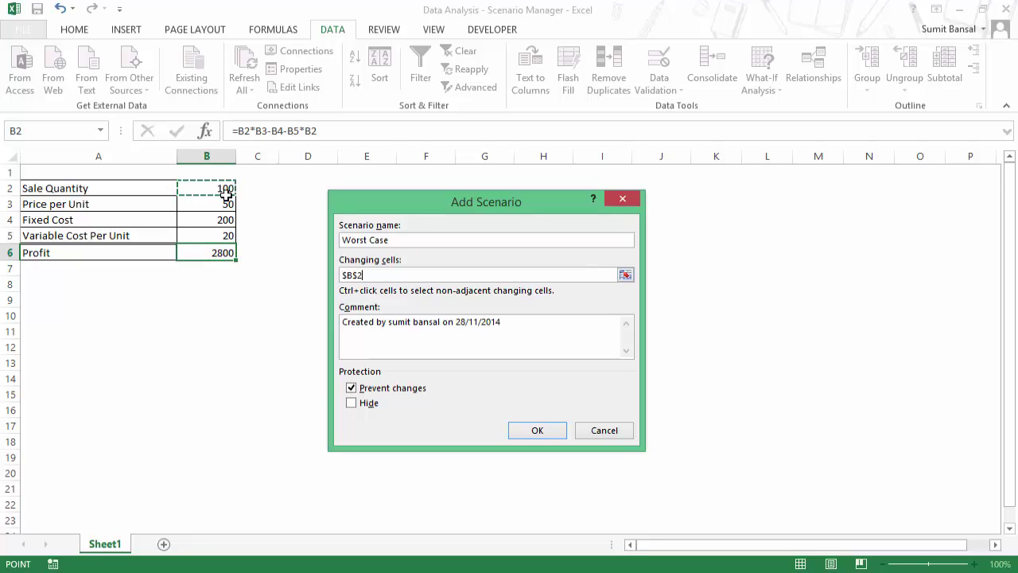
left_click(213, 206, "ctrl")
left_click(219, 235, "ctrl")
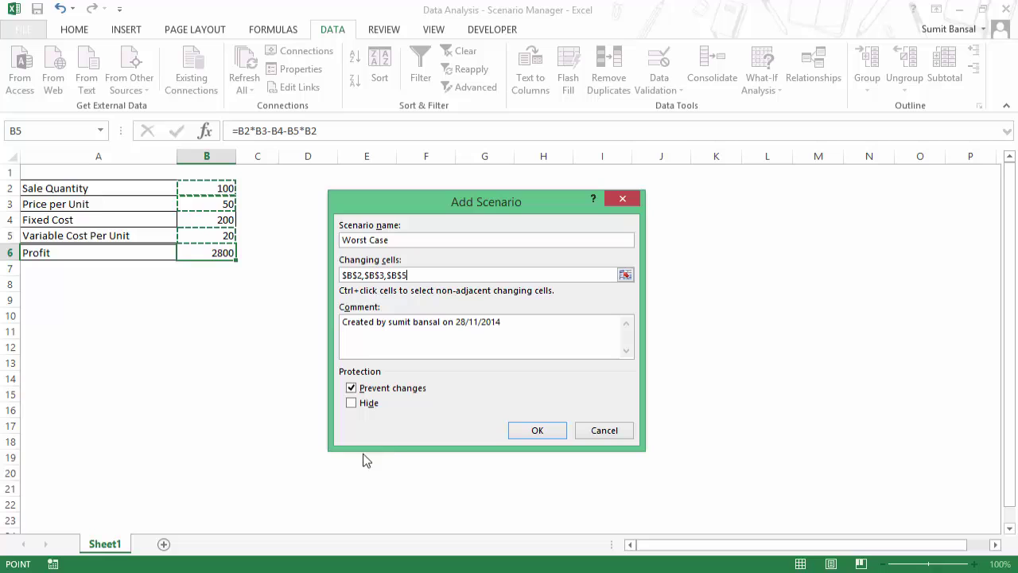
- Save Worst Case with values 50, 30 and 30 for B2, B3 and B5
left_click(538, 430)
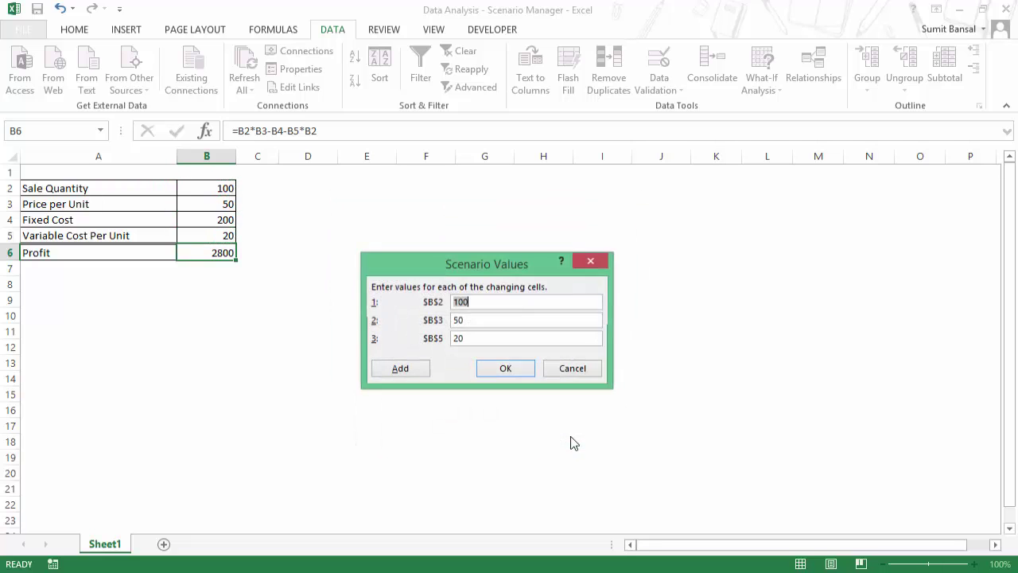
left_click_drag(489, 270, 463, 221)
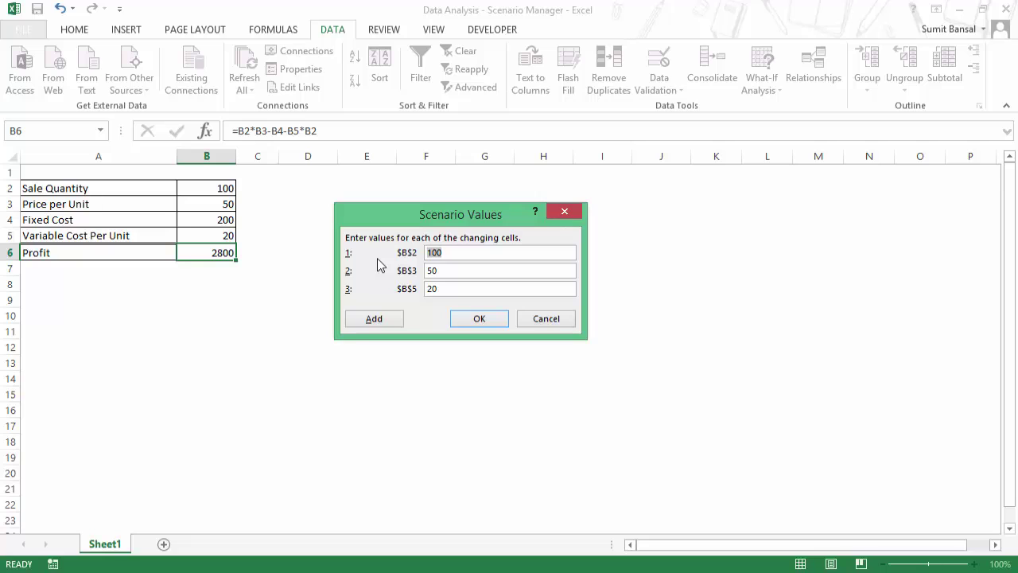
type("50")
left_click_drag(445, 271, 408, 271)
type("30")
double_click(430, 288)
left_click(460, 320)
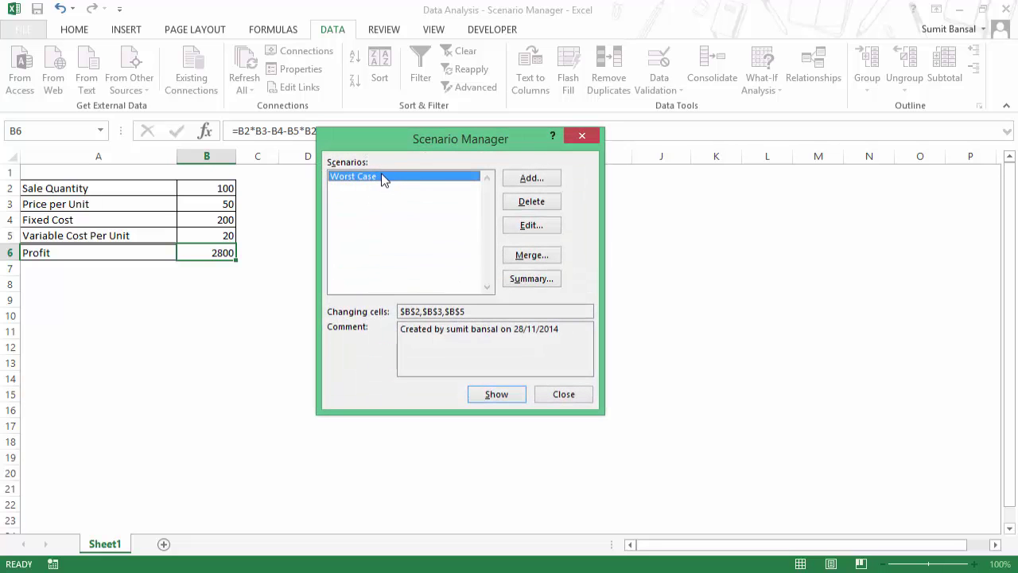
- Show the Worst Case scenario on the sheet, giving Profit -200
left_click_drag(383, 146, 443, 159)
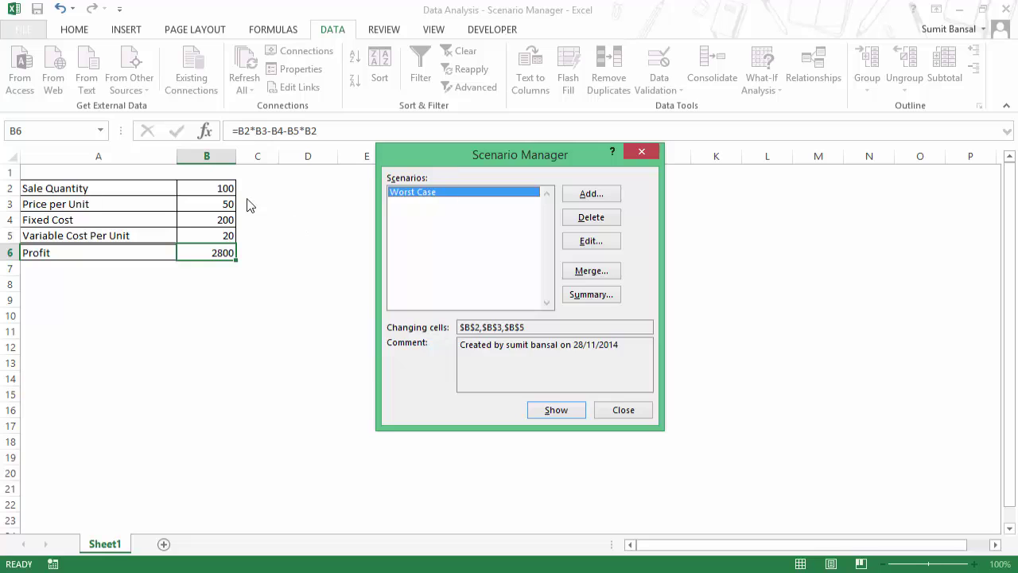
double_click(428, 193)
- Add a Realistic scenario with values 100, 50 and 20 for B2, B3 and B5
left_click(576, 199)
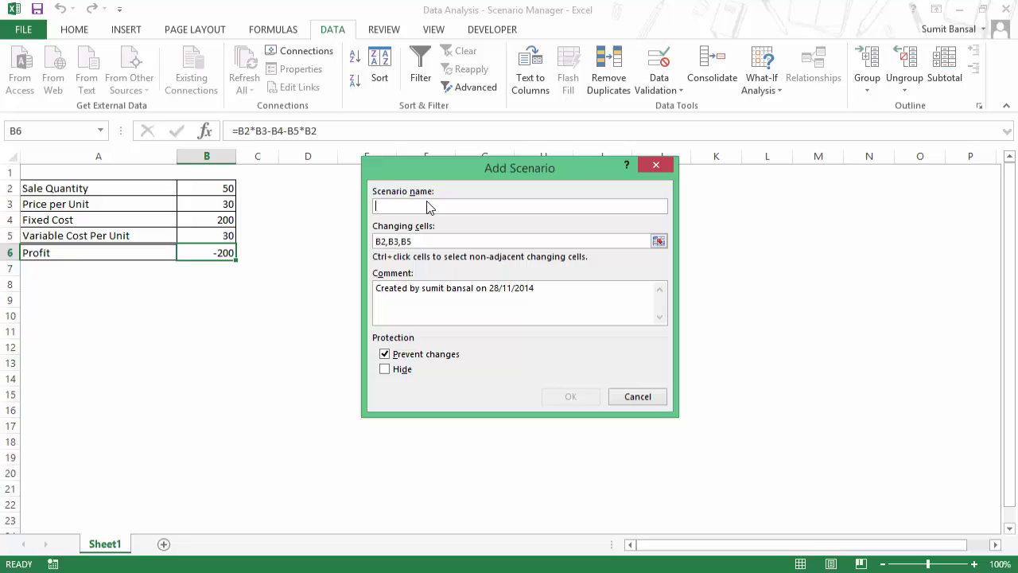
type("Realistic")
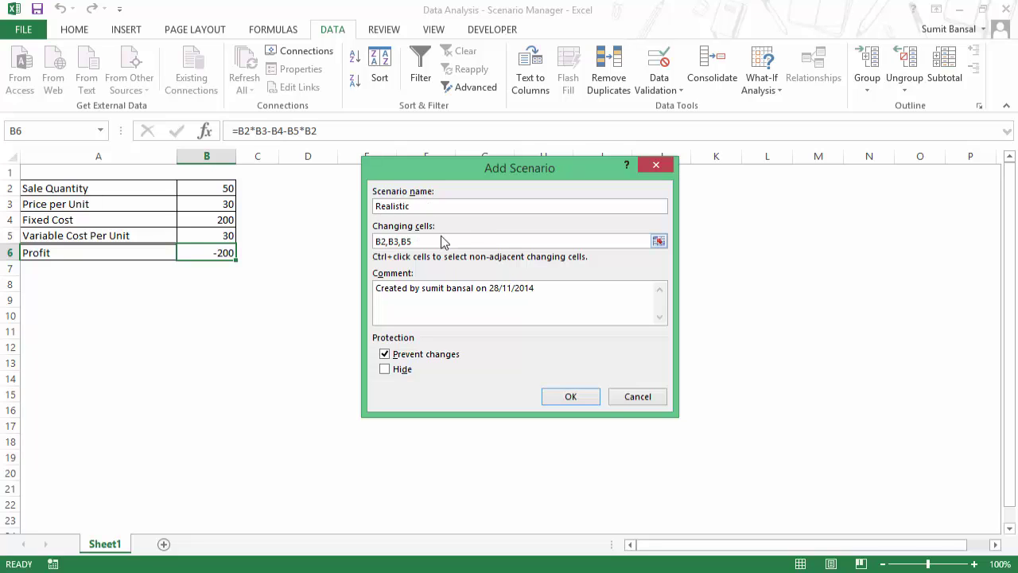
left_click(571, 397)
type("100")
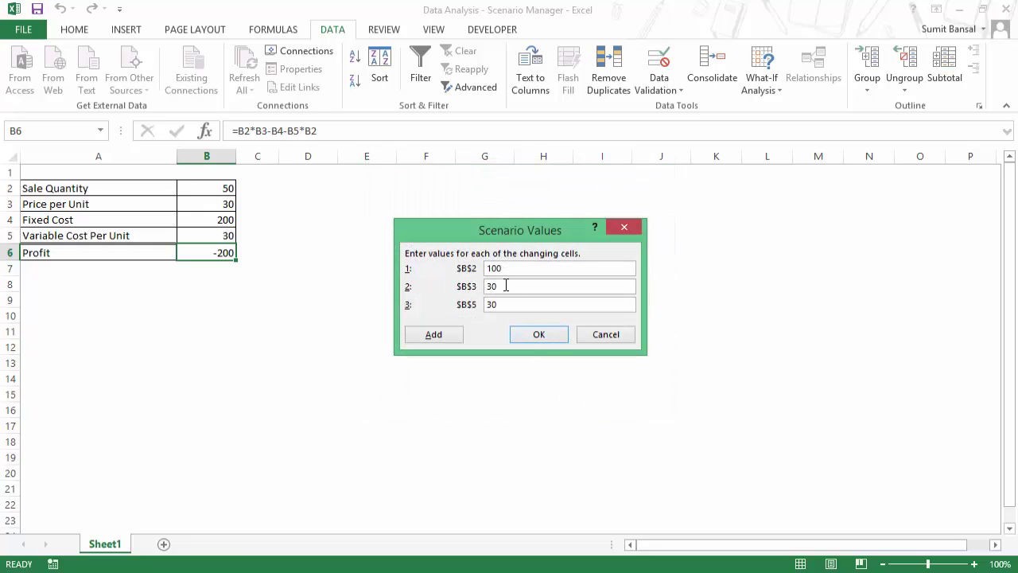
key("Tab")
type("50")
key("Tab")
type("20")
left_click(525, 335)
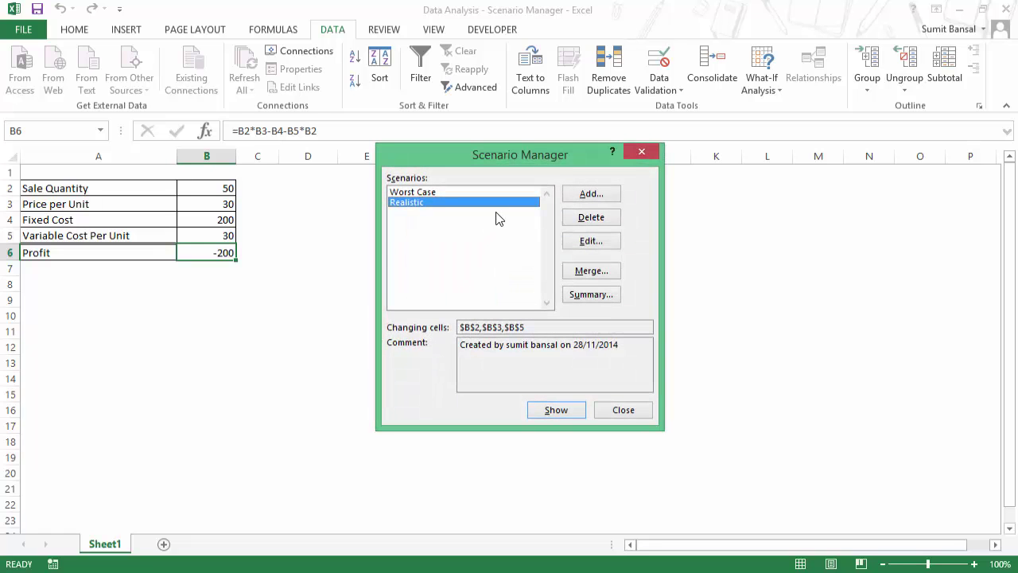
- Close Scenario Manager and name cell B2 Sales_Quantity
left_click(643, 151)
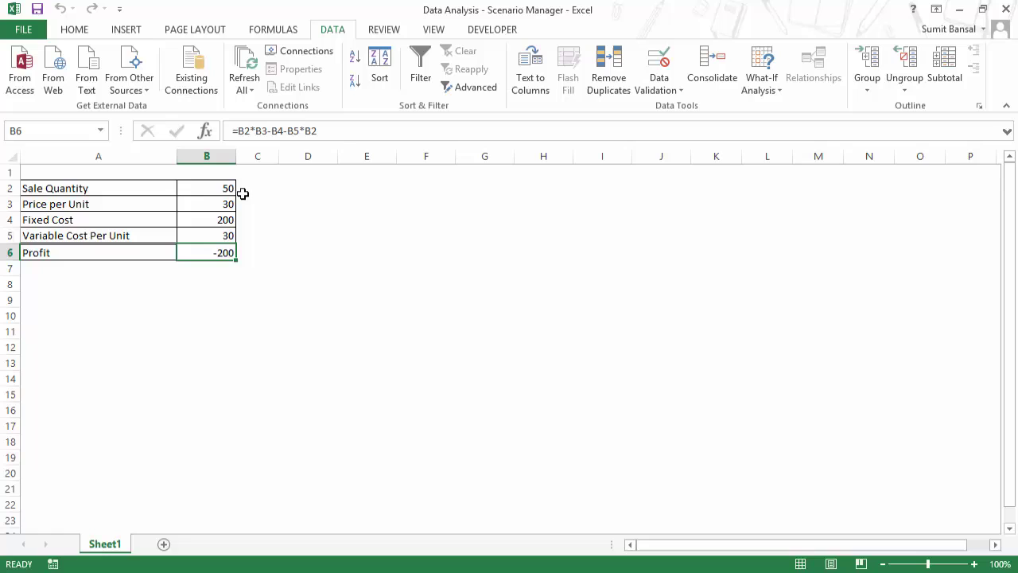
left_click(227, 189)
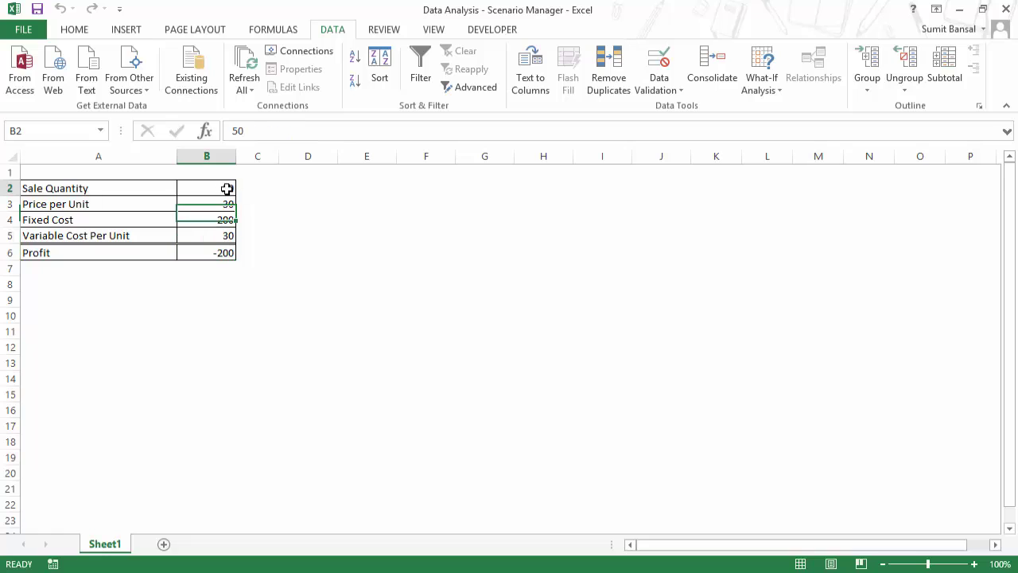
left_click(62, 130)
type("Sales")
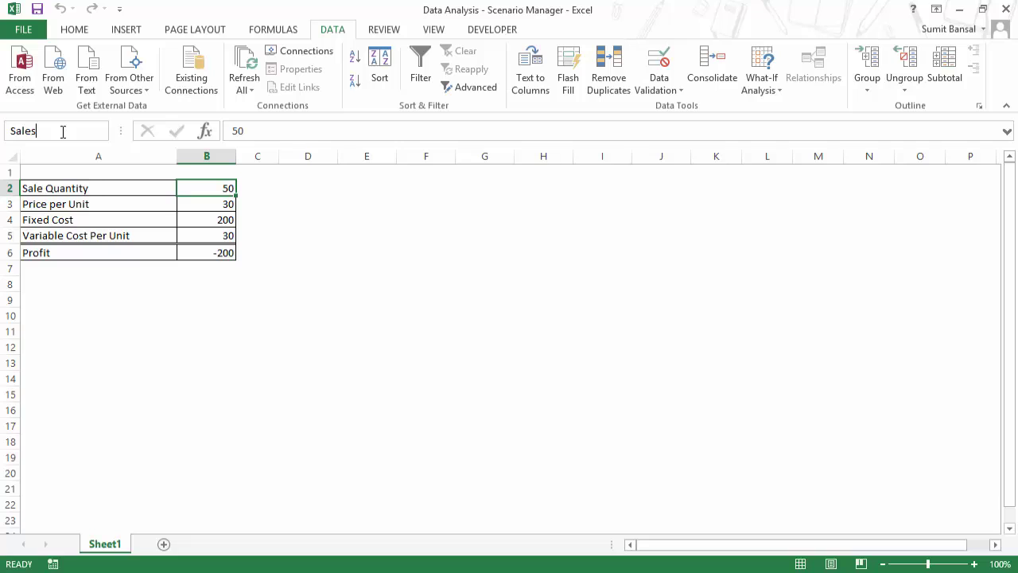
type("_Quantity")
key("Return")
- Name cell B3 Price and cell B5 Variable_Cost
left_click(208, 204)
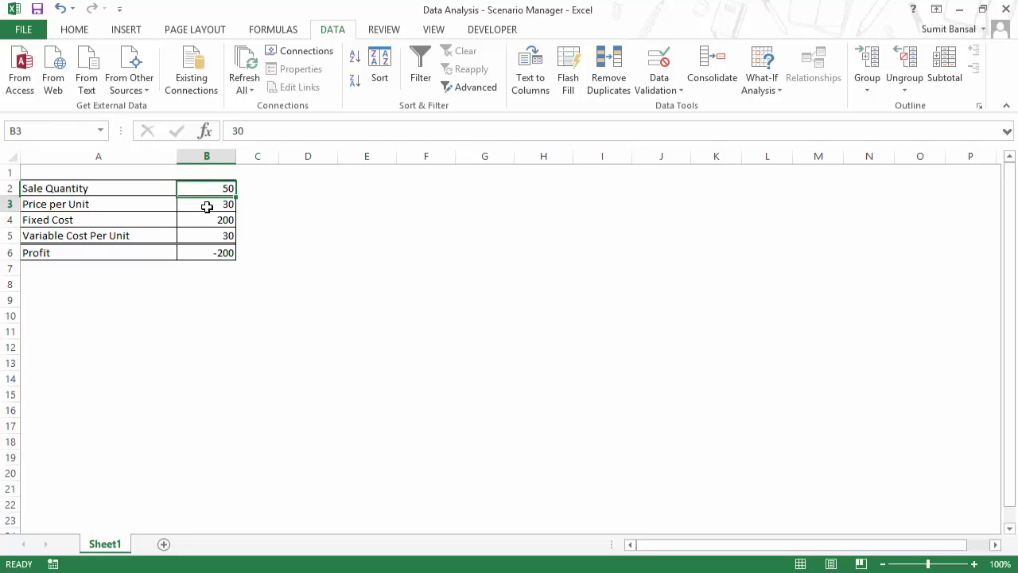
left_click(51, 131)
type("Pr")
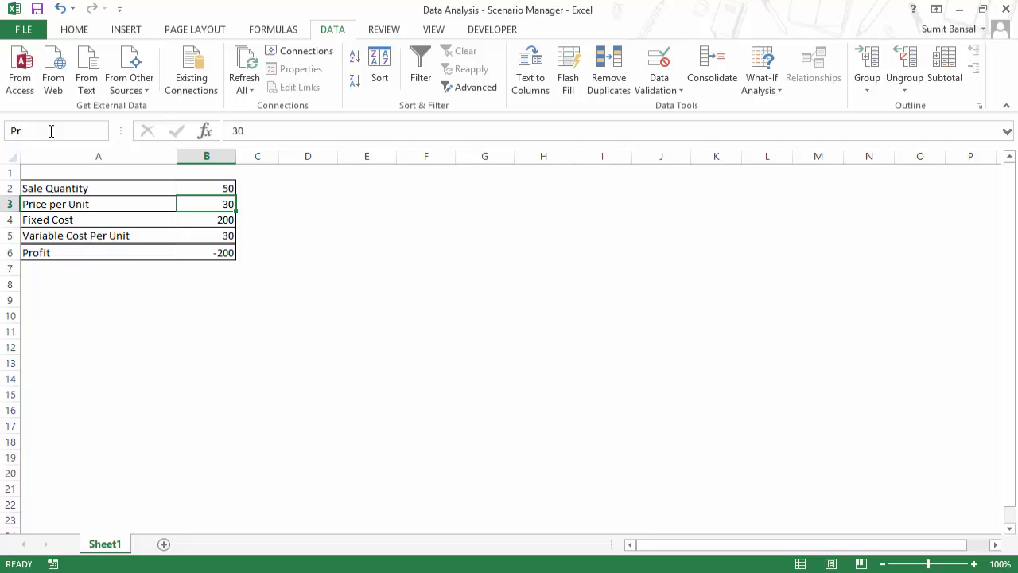
type("ice")
key("Return")
left_click(199, 235)
left_click(55, 131)
type("Variable")
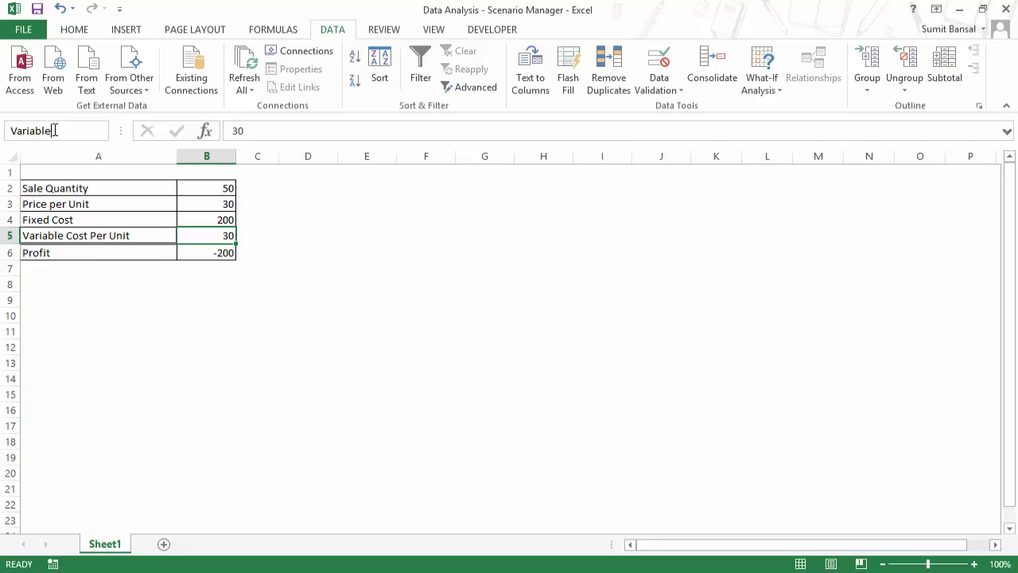
type(" Co")
key("Return")
- Reopen Scenario Manager and add a scenario named Best Case with the same changing cells
left_click(754, 89)
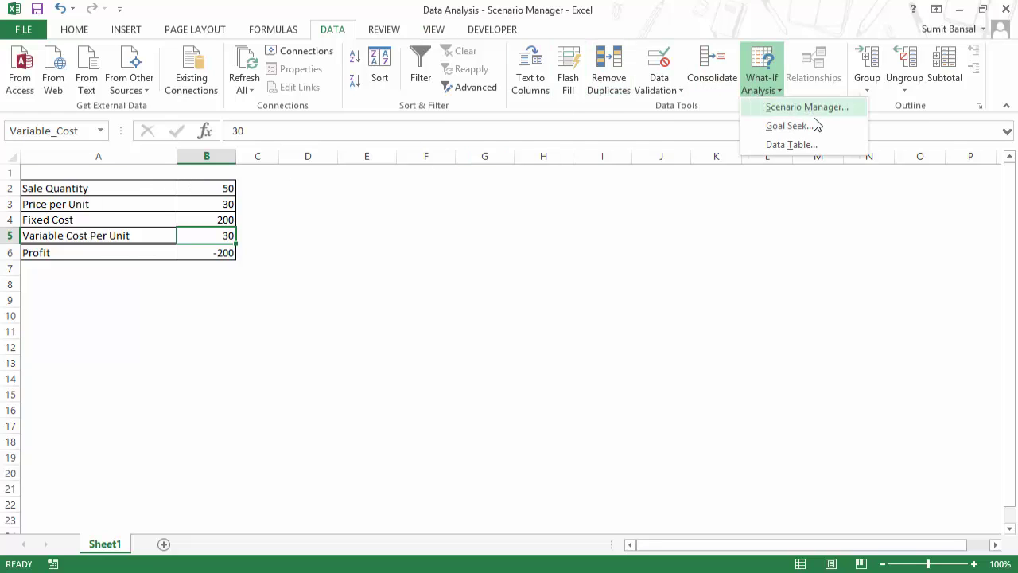
left_click(785, 109)
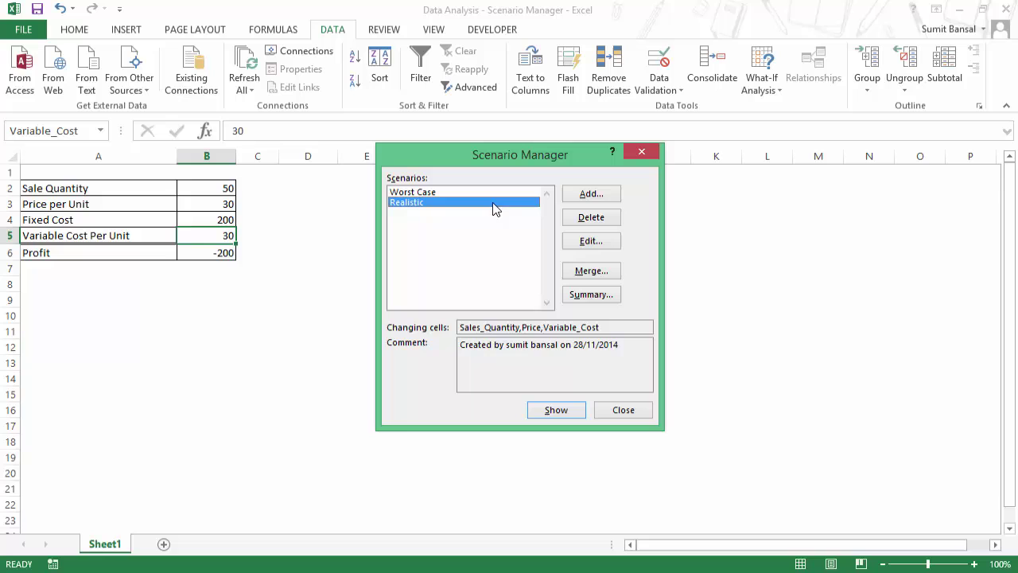
left_click(588, 196)
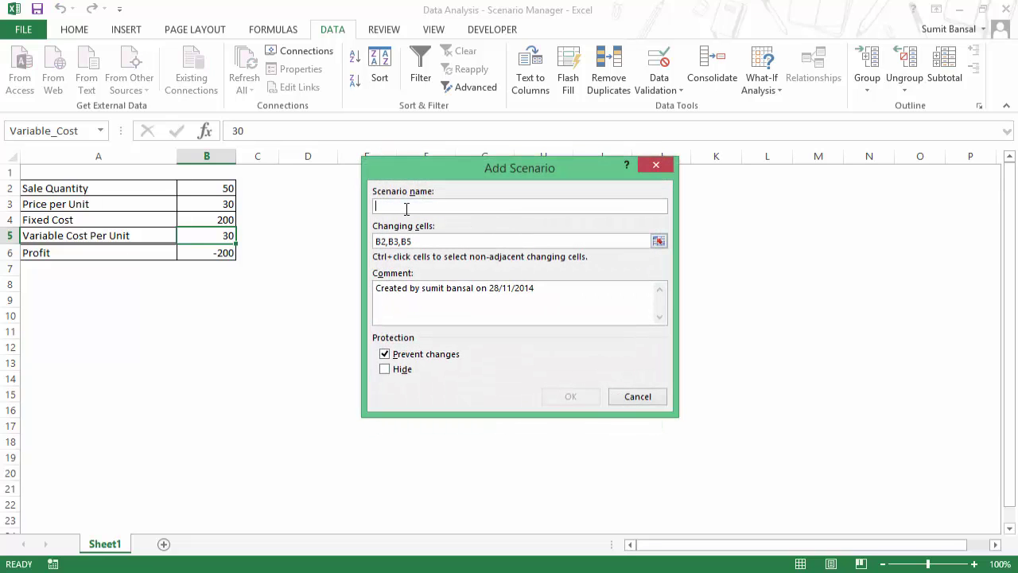
type("Best Case")
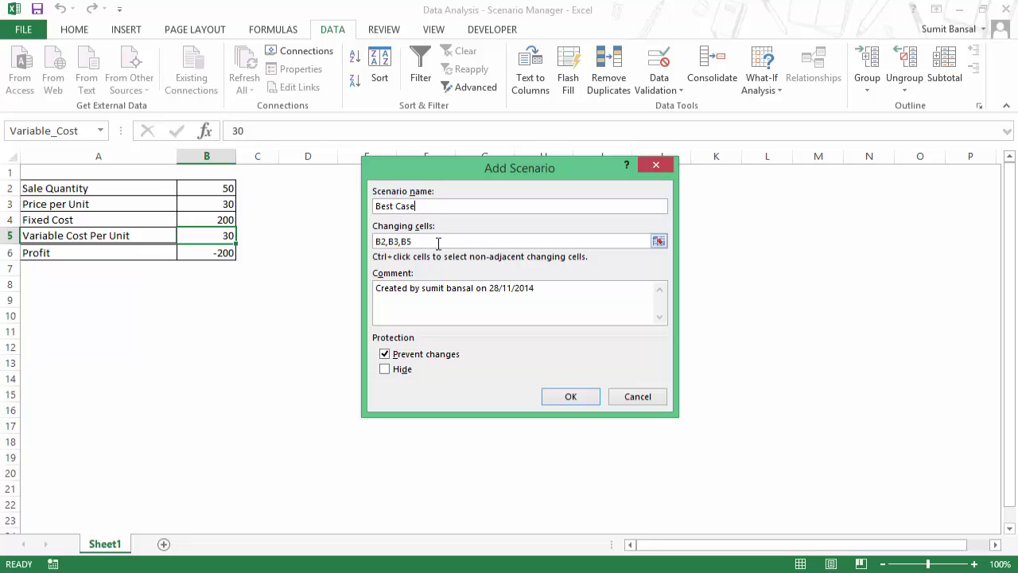
left_click(571, 398)
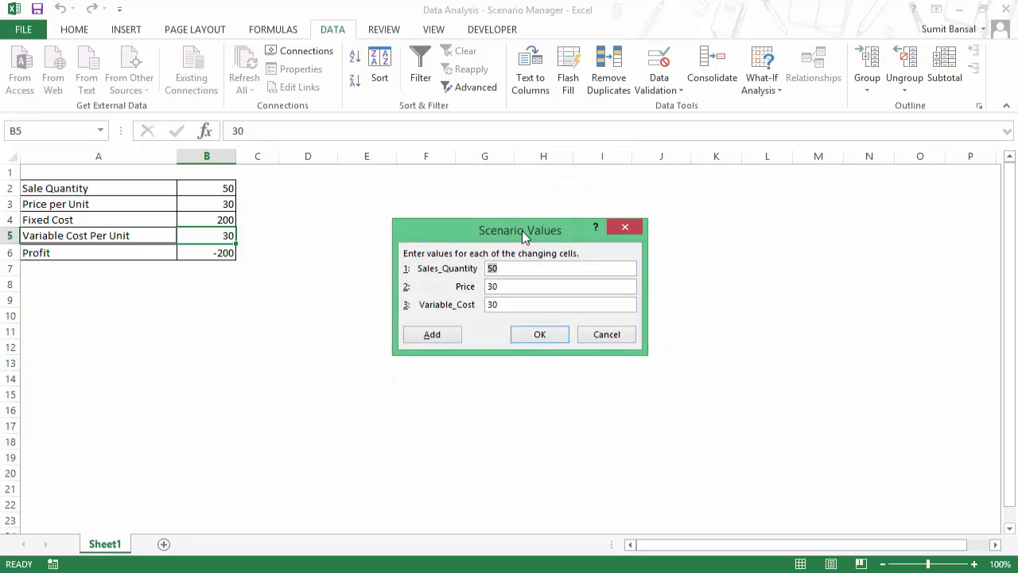
- Enter Best Case values 150 for Sales_Quantity and 60 for Price, then select Variable_Cost
left_click_drag(523, 234, 499, 232)
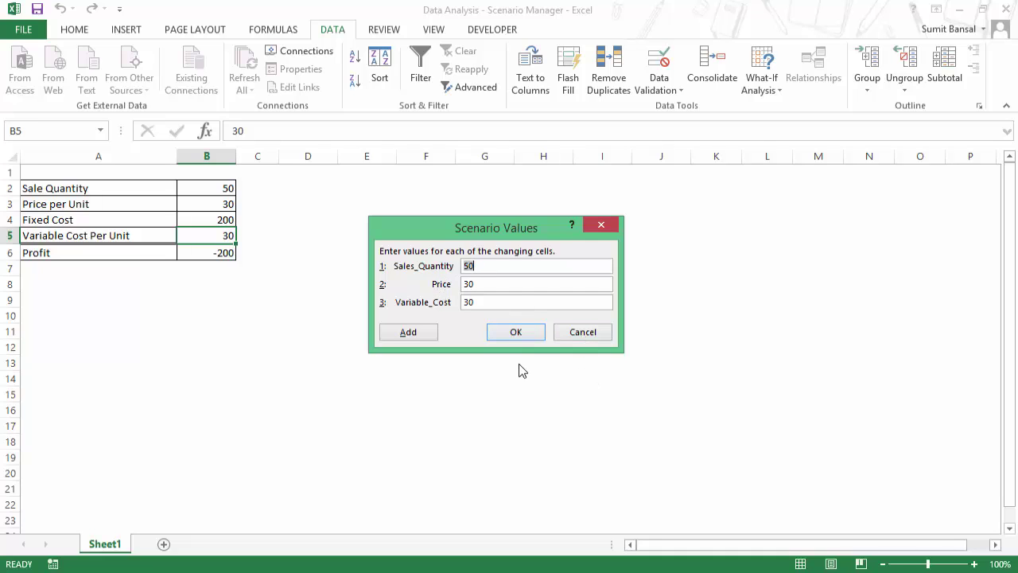
type("150")
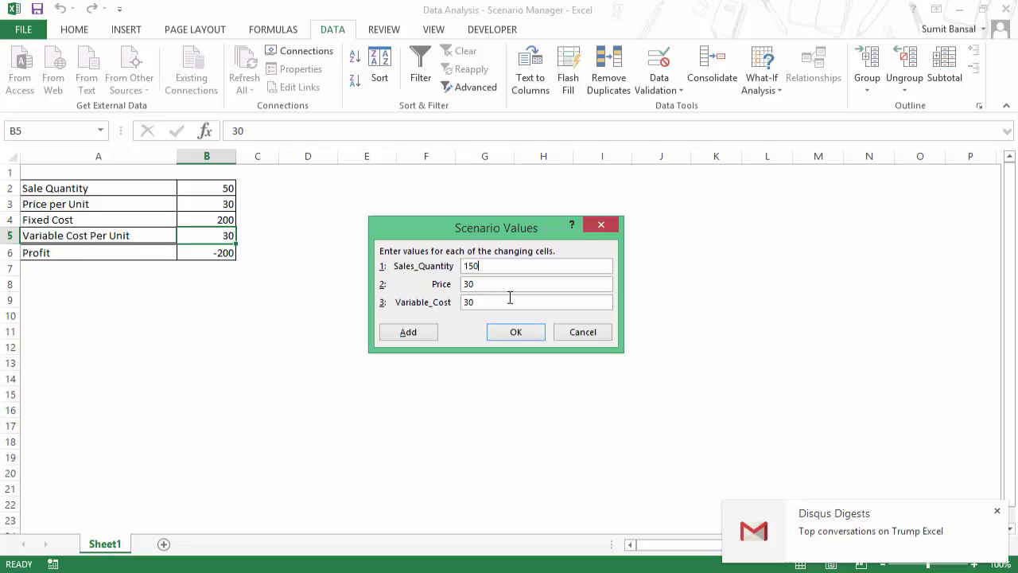
left_click(999, 511)
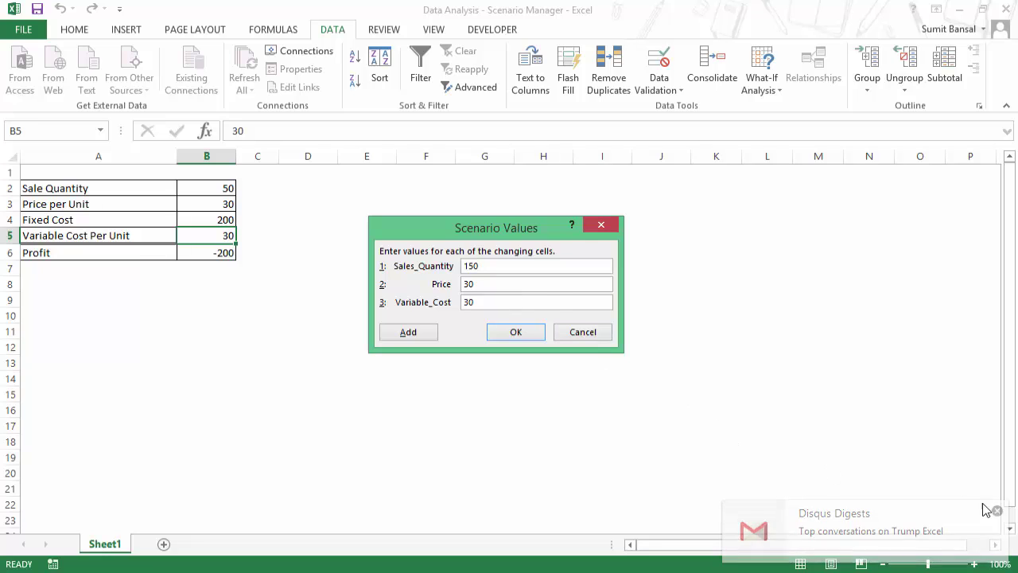
double_click(483, 284)
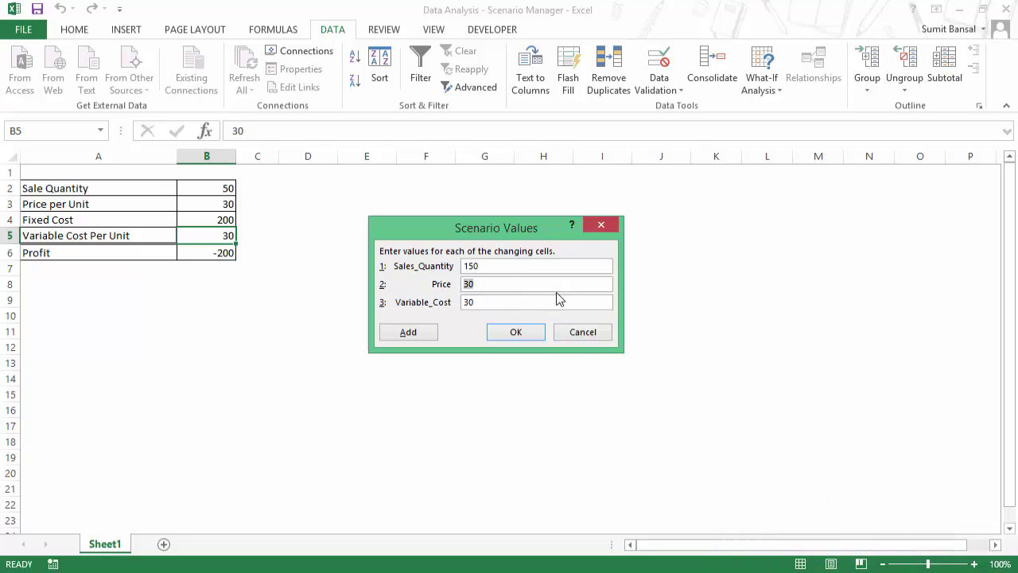
type("60")
double_click(479, 302)
- Set Best Case Variable_Cost to 20 and save the scenario
type("20")
left_click(516, 333)
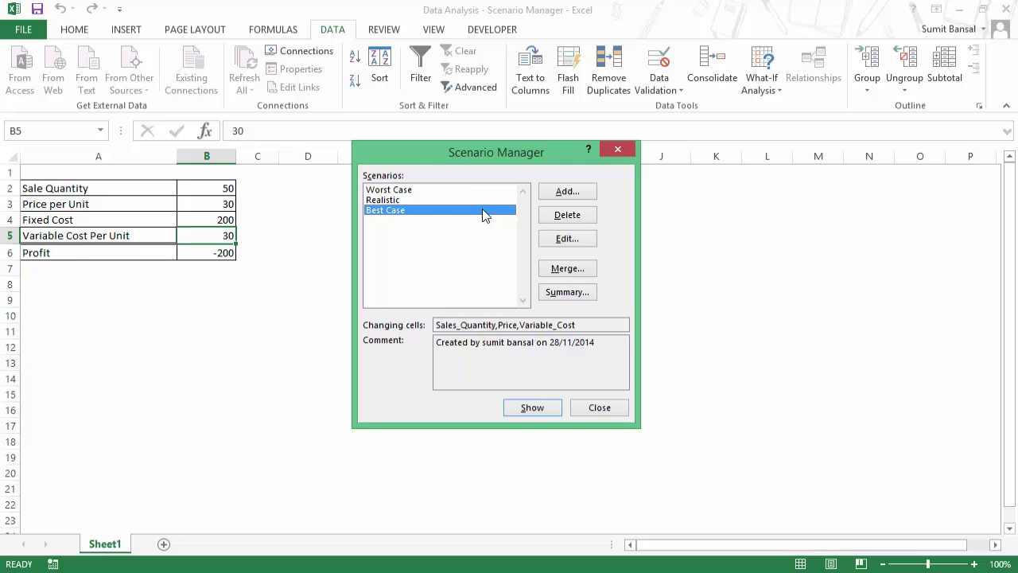
left_click_drag(467, 153, 506, 204)
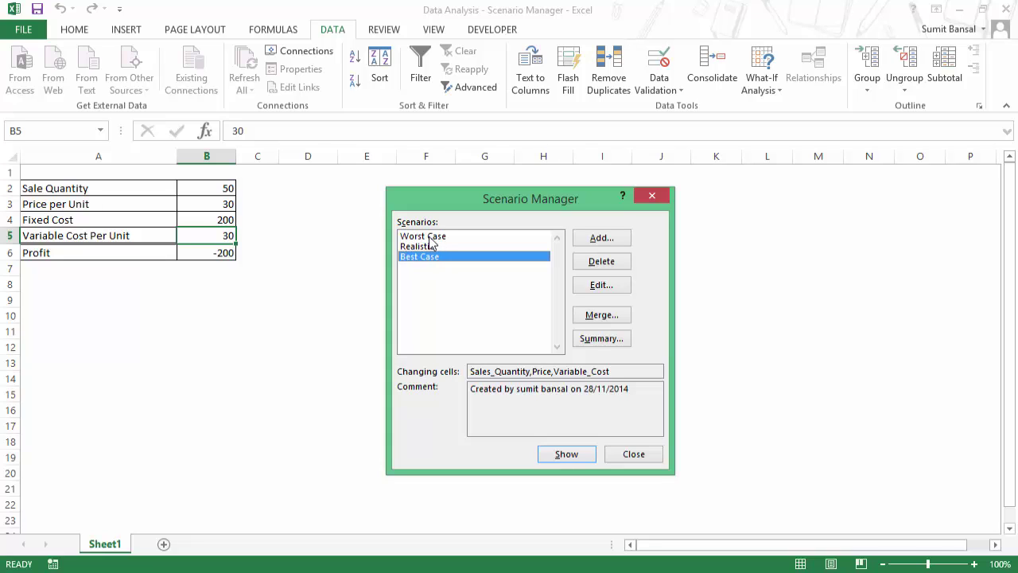
- Show the Realistic and then Best Case scenarios, ending with Profit 5800
left_click(429, 236)
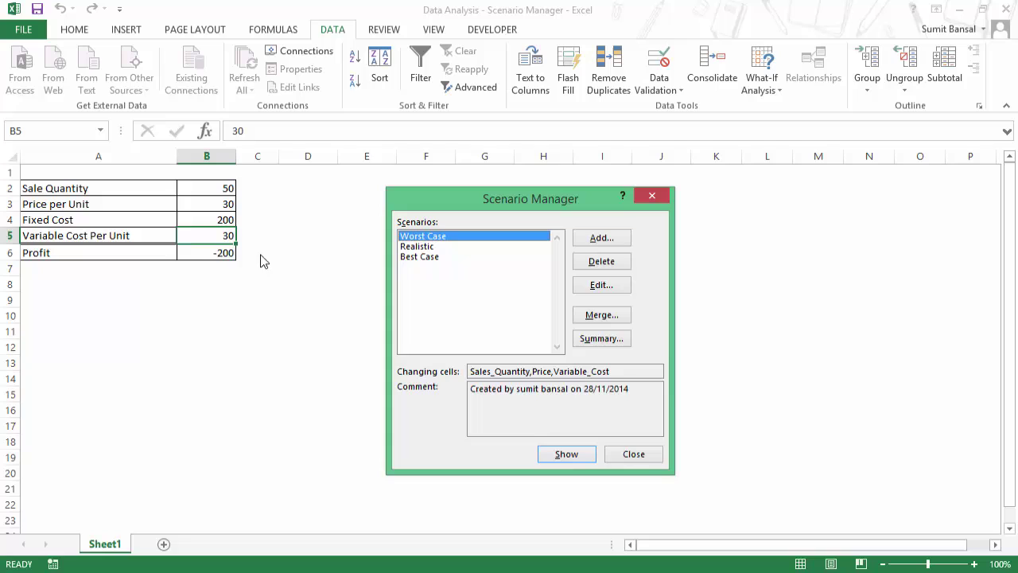
double_click(433, 246)
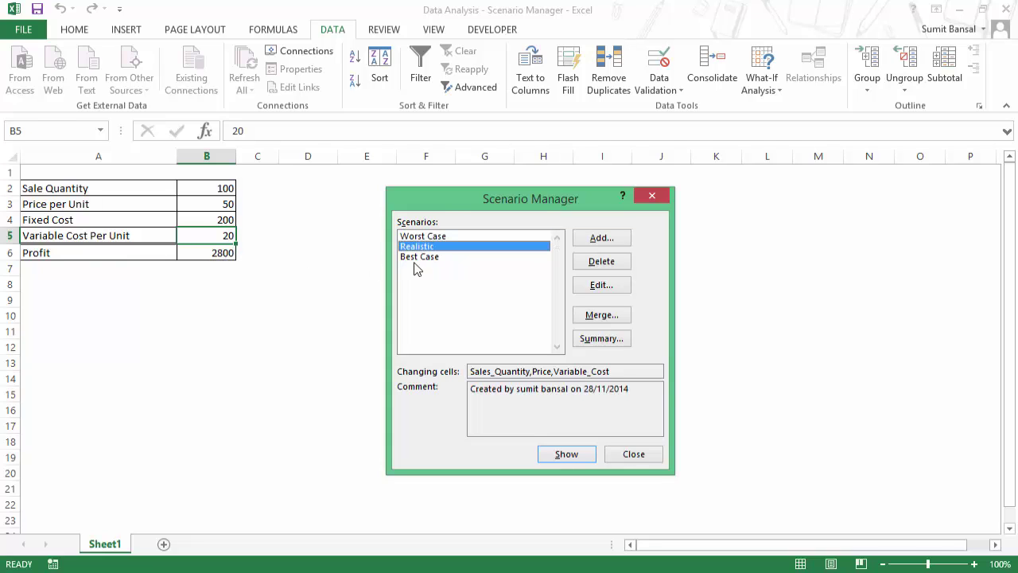
double_click(426, 257)
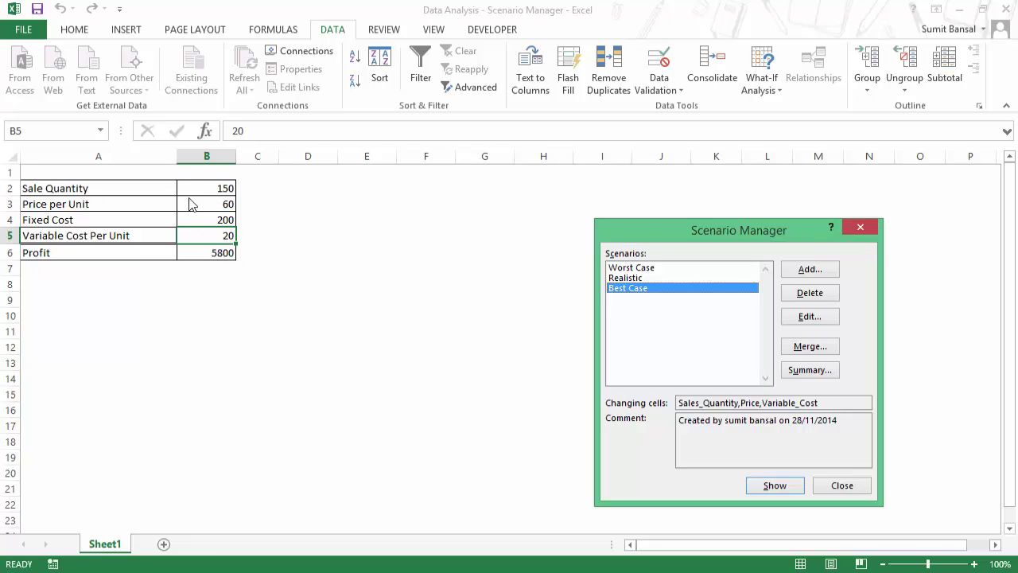
- Open the Scenario Summary options, keeping the summary report type and result cell B6
left_click_drag(627, 235, 501, 196)
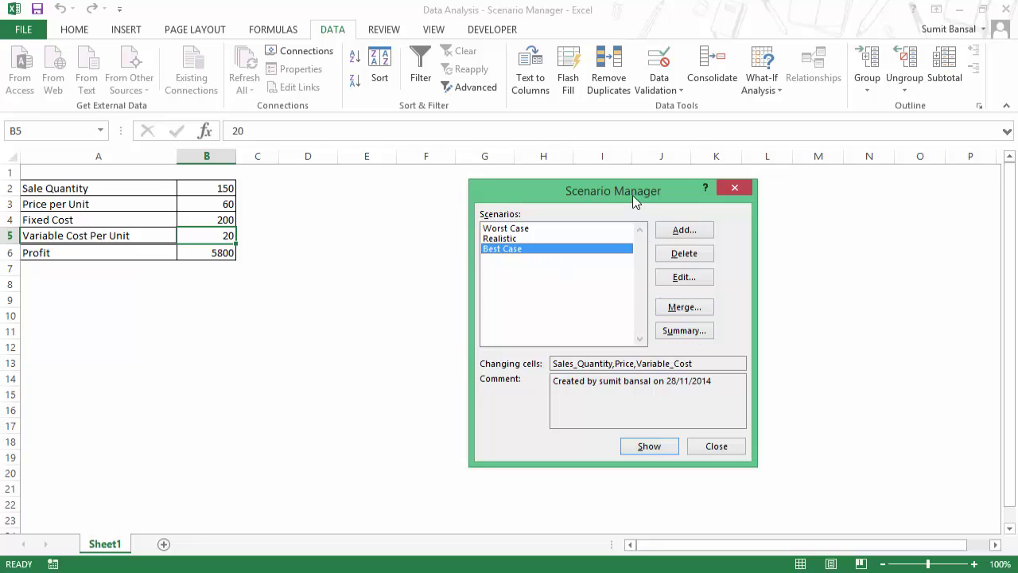
left_click_drag(633, 195, 569, 194)
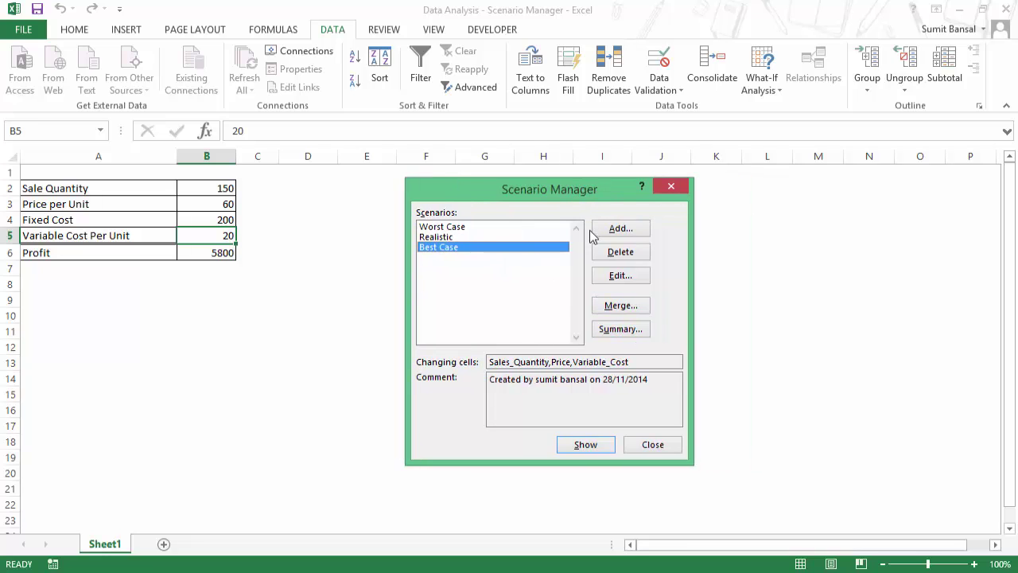
left_click(628, 334)
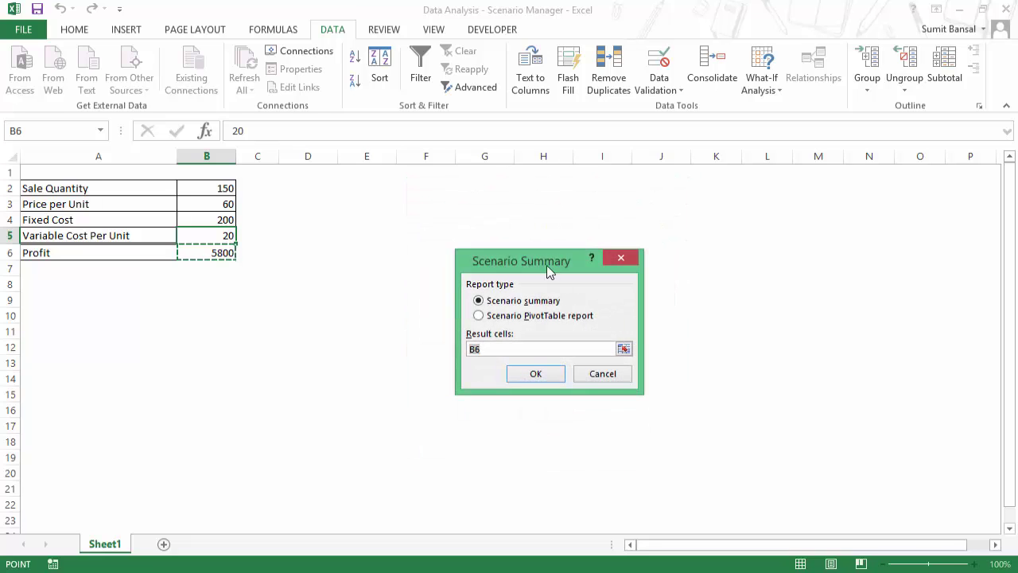
left_click_drag(547, 265, 470, 234)
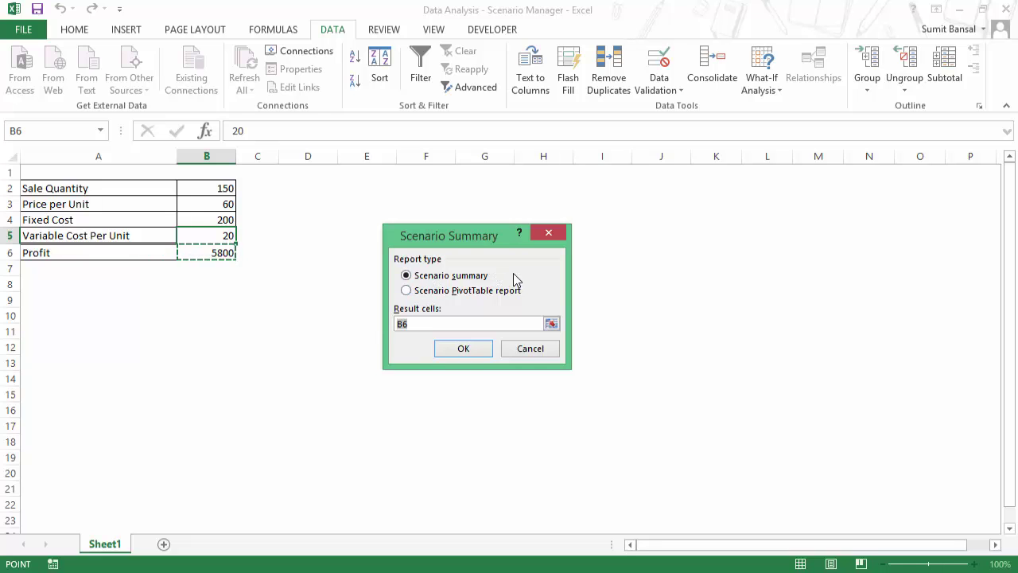
- Generate the Scenario Summary sheet and review its changing cells and scenario values E3:G8
left_click(464, 348)
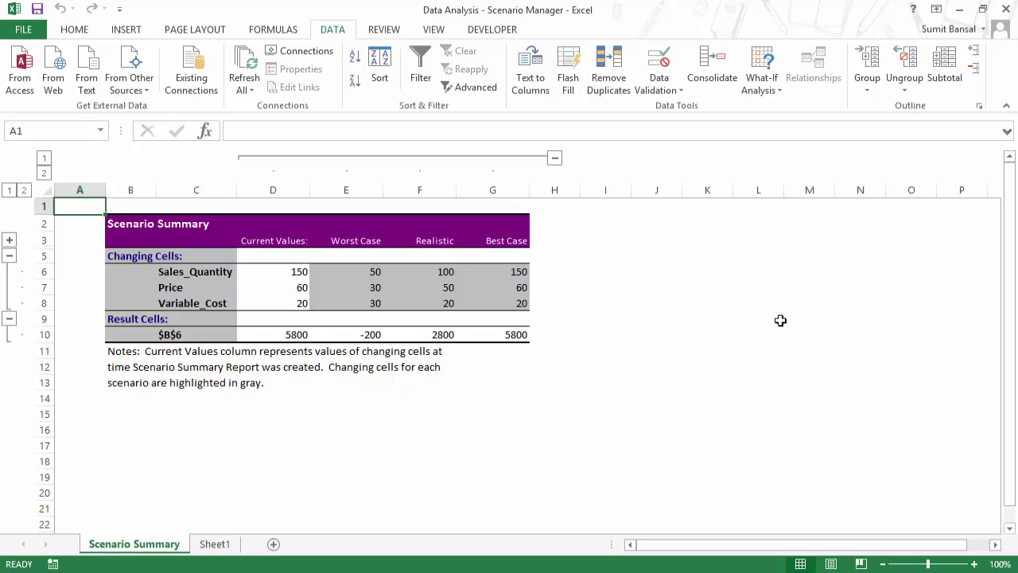
left_click_drag(176, 274, 174, 310)
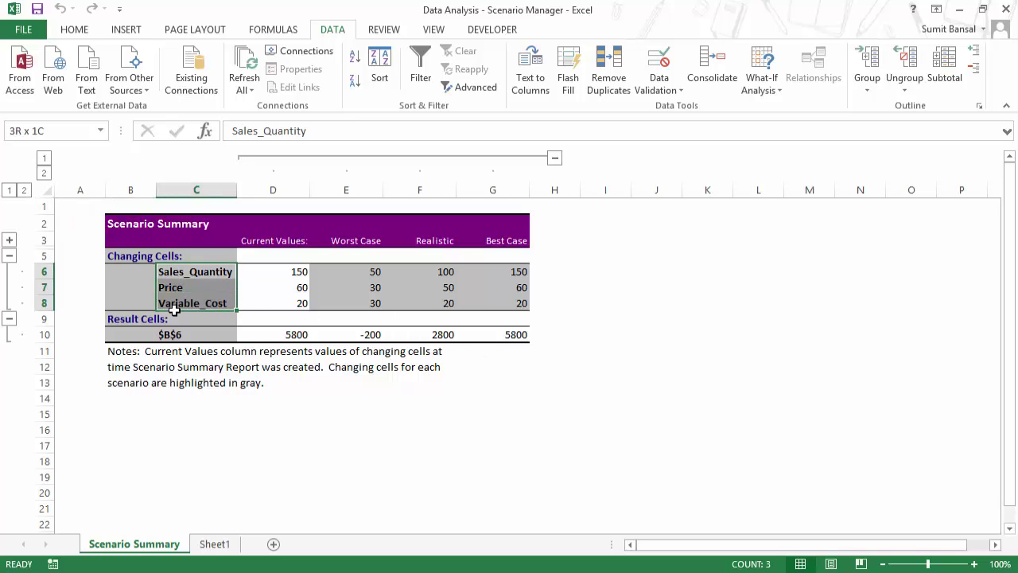
left_click(354, 232)
left_click_drag(354, 233, 501, 310)
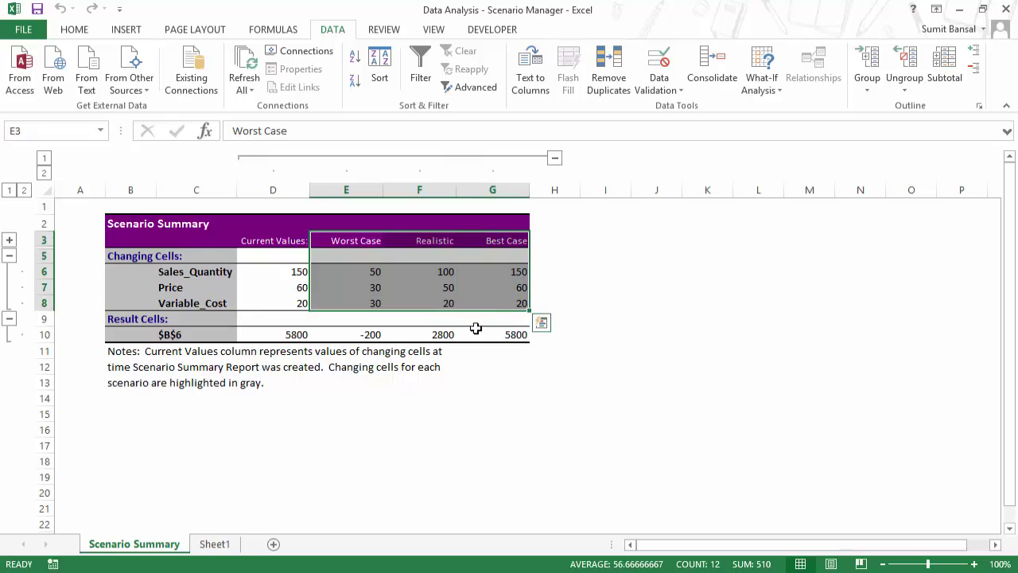
- Check the result profits -200, 2800 and 5800 in cells E10 to G10
left_click(365, 335)
left_click(445, 334)
left_click(514, 335)
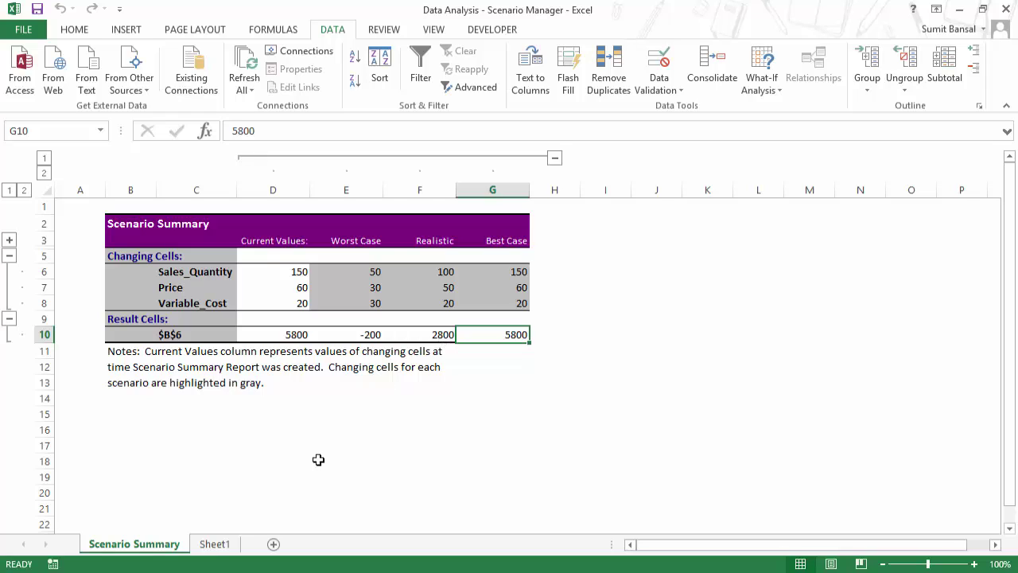
- From Sheet1, generate a Scenario PivotTable report of the three scenarios with B6 as result cell
left_click(215, 545)
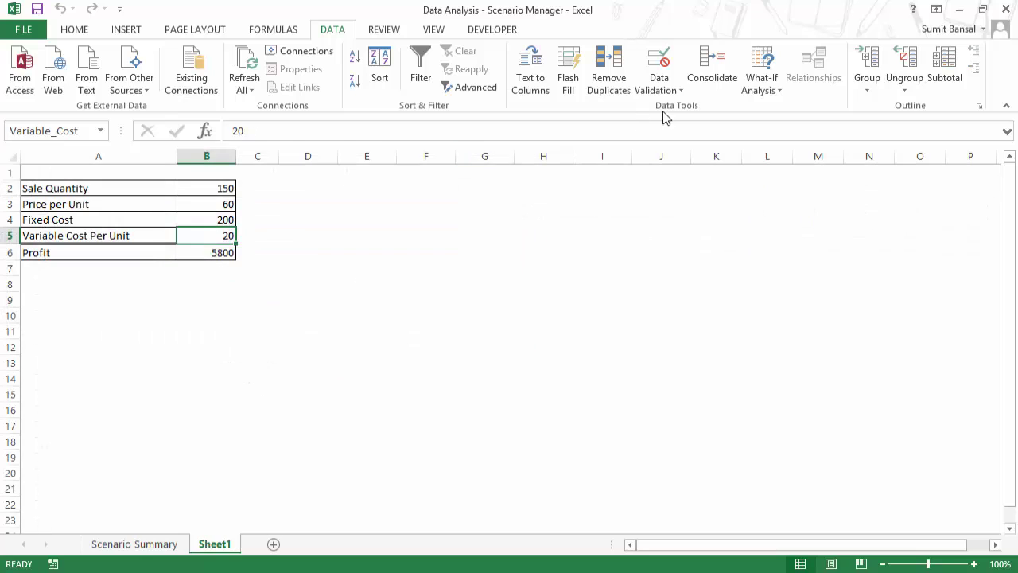
left_click(759, 86)
left_click(772, 107)
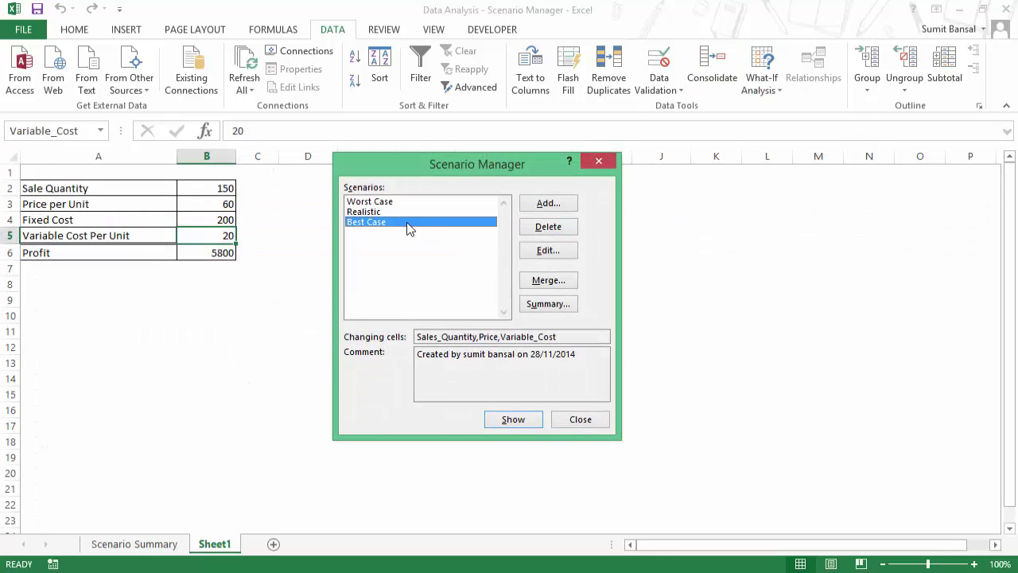
left_click(541, 307)
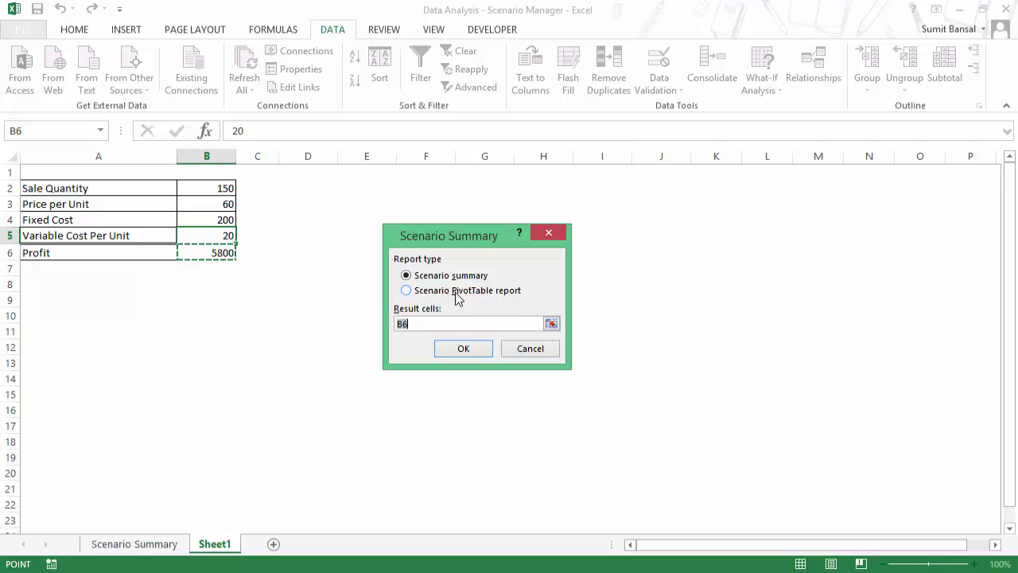
left_click(409, 291)
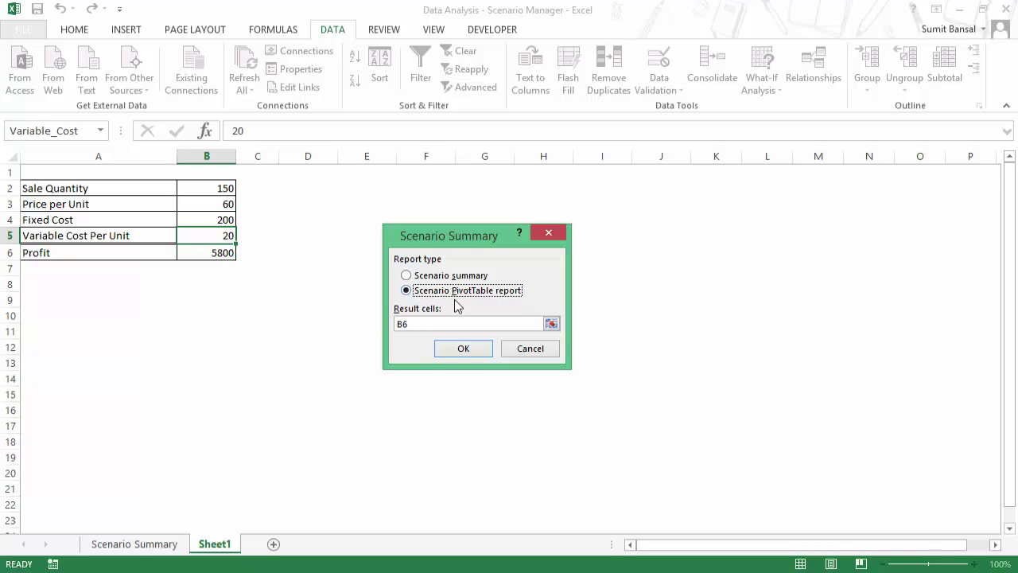
left_click(464, 350)
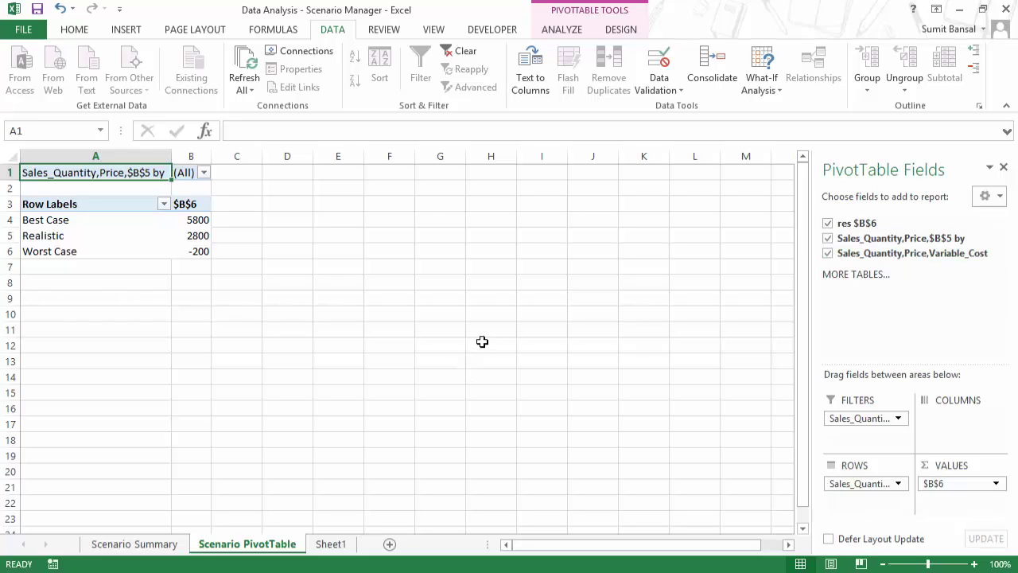
- Check the Best Case, Realistic and Worst Case profits in the $B$6 column, then return to Sheet1
left_click(64, 218)
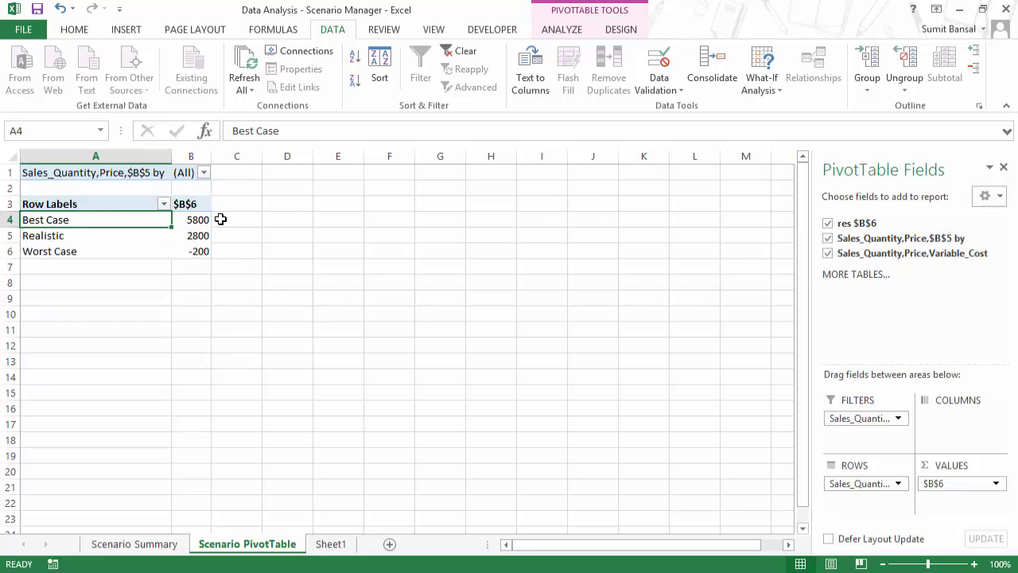
left_click(137, 235)
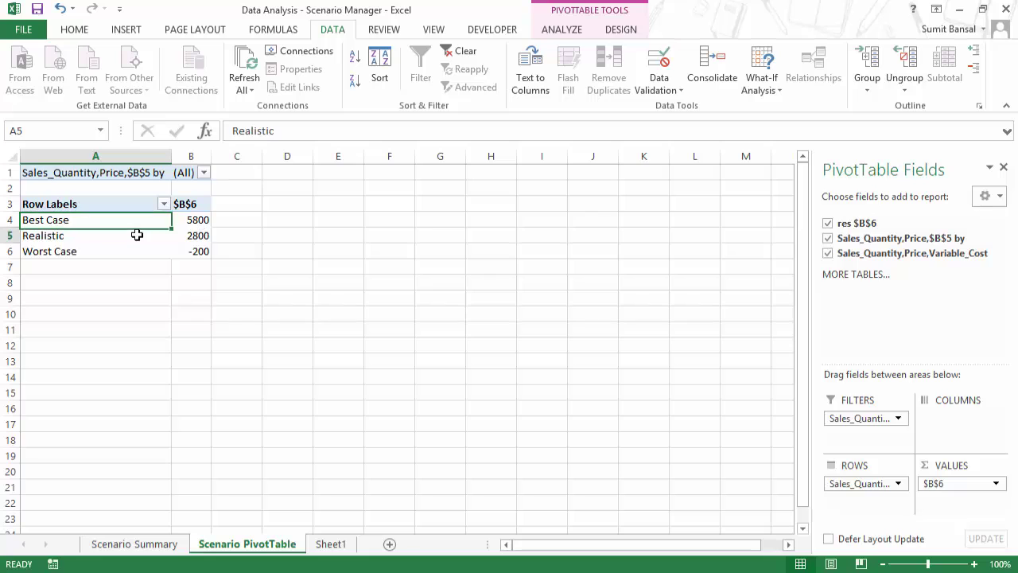
left_click(113, 252)
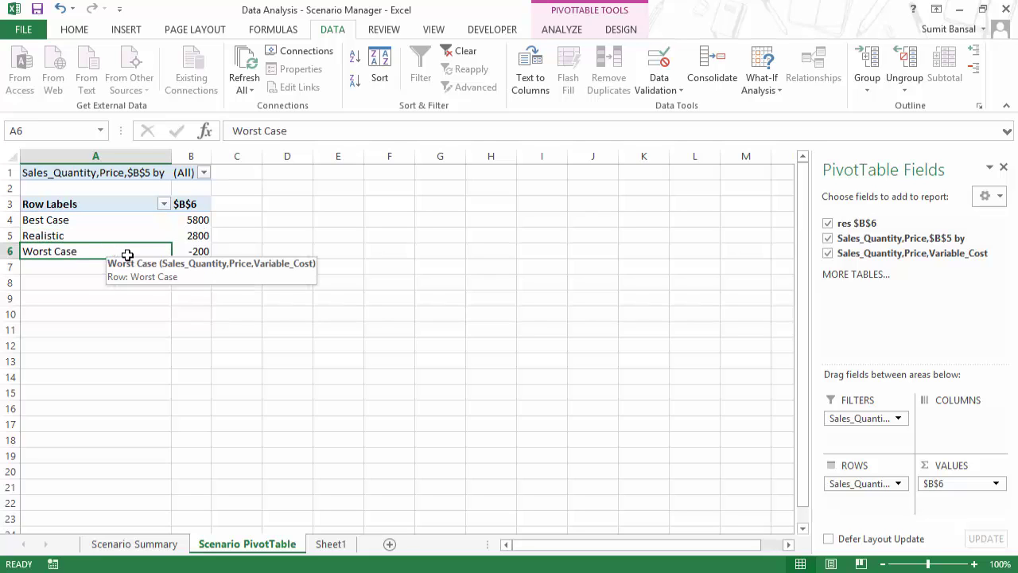
left_click(199, 249)
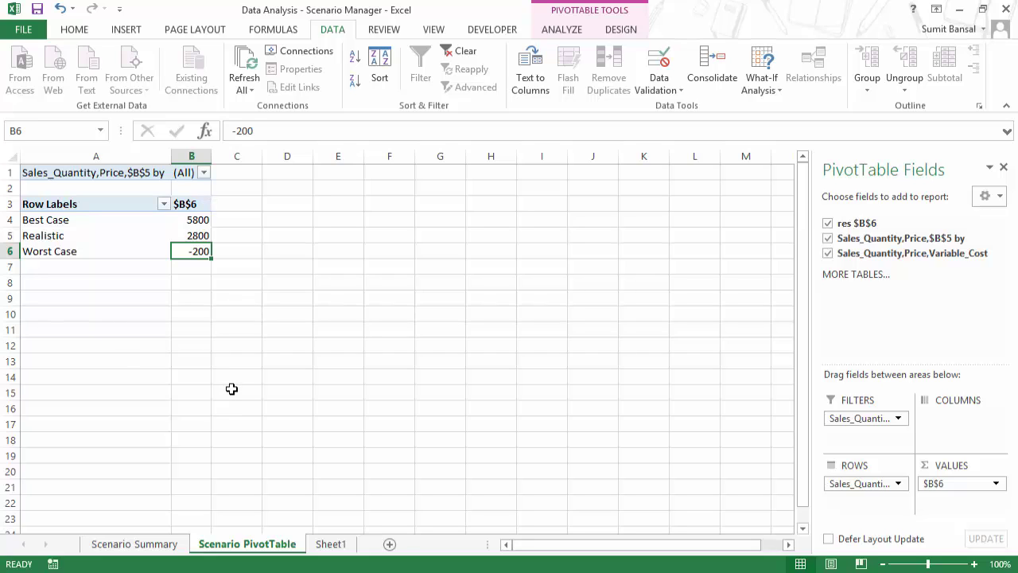
left_click(188, 206)
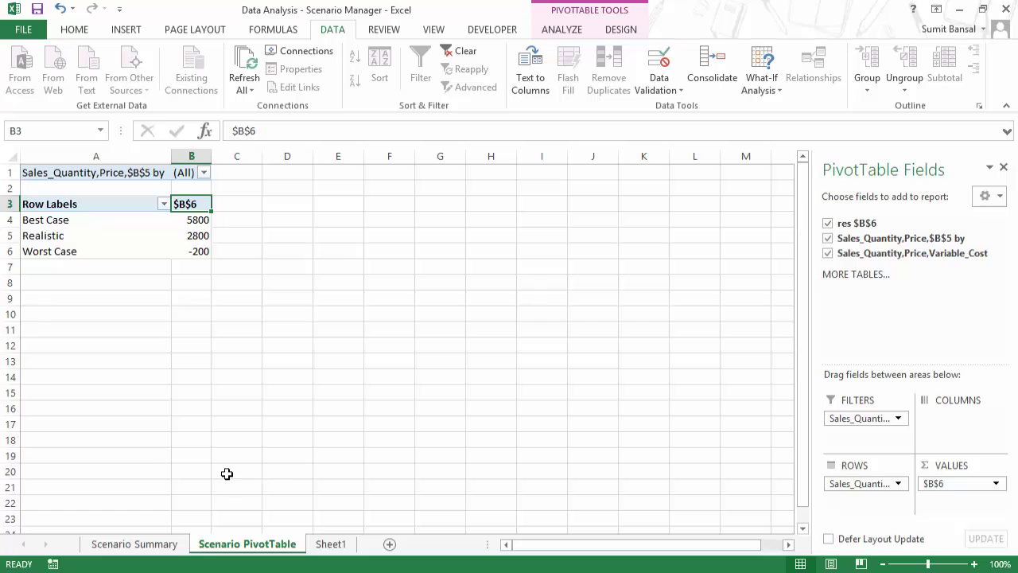
left_click(331, 544)
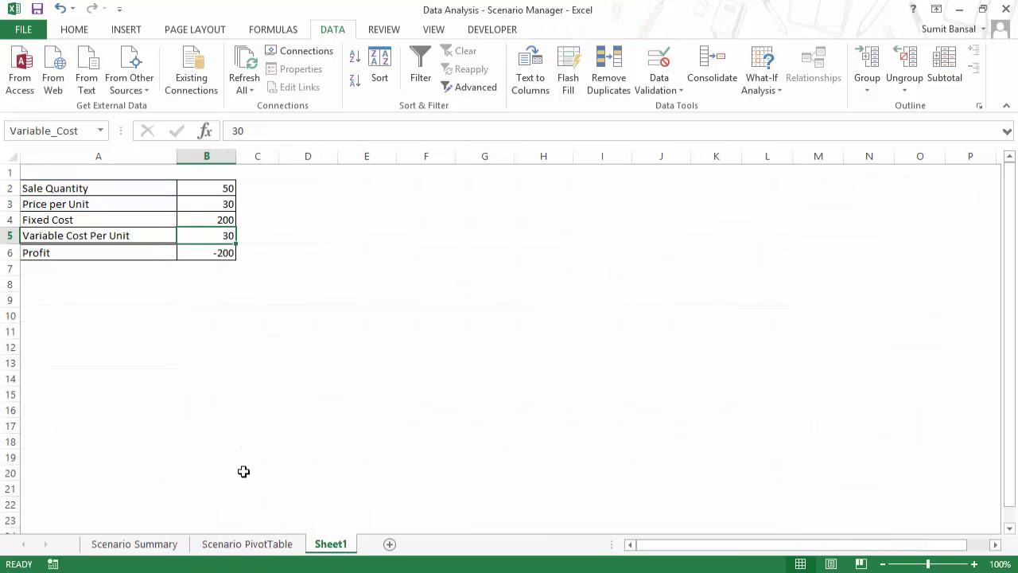